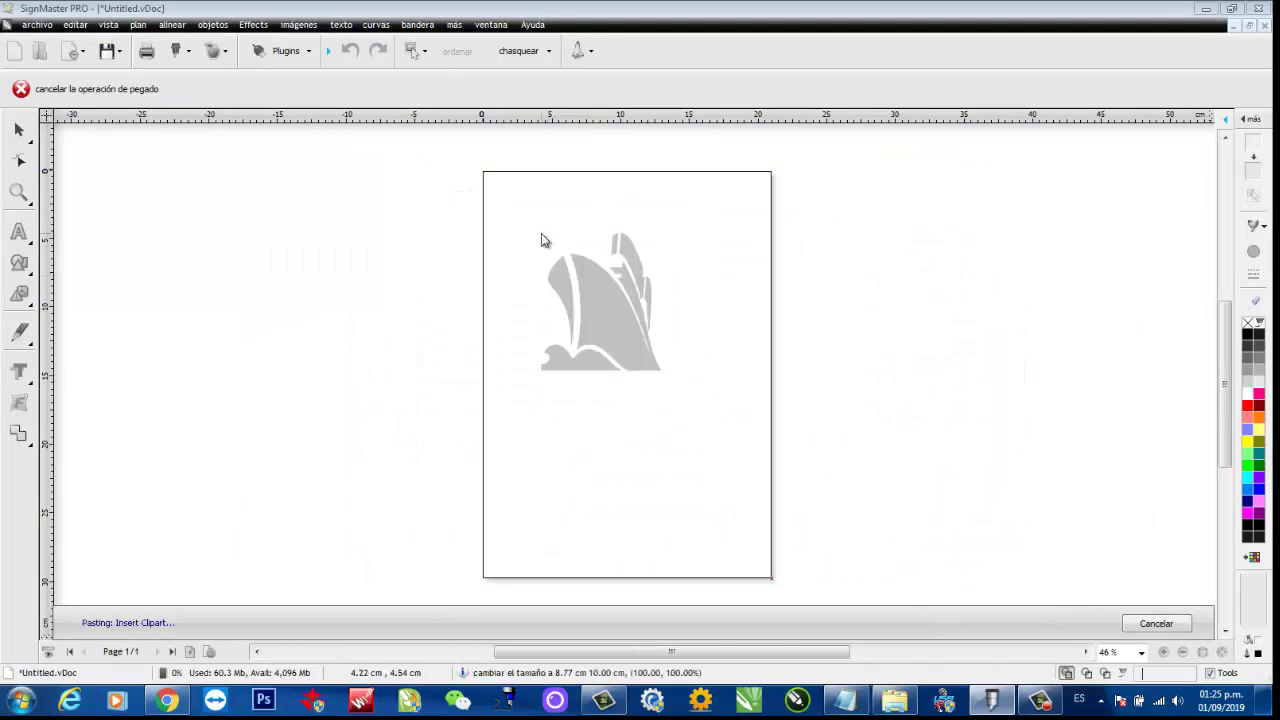
Place the ship clipart on the page, enlarge it to about 15.38 × 17.53 cm and position it within the sheet
click(543, 237)
drag(674, 383, 725, 488)
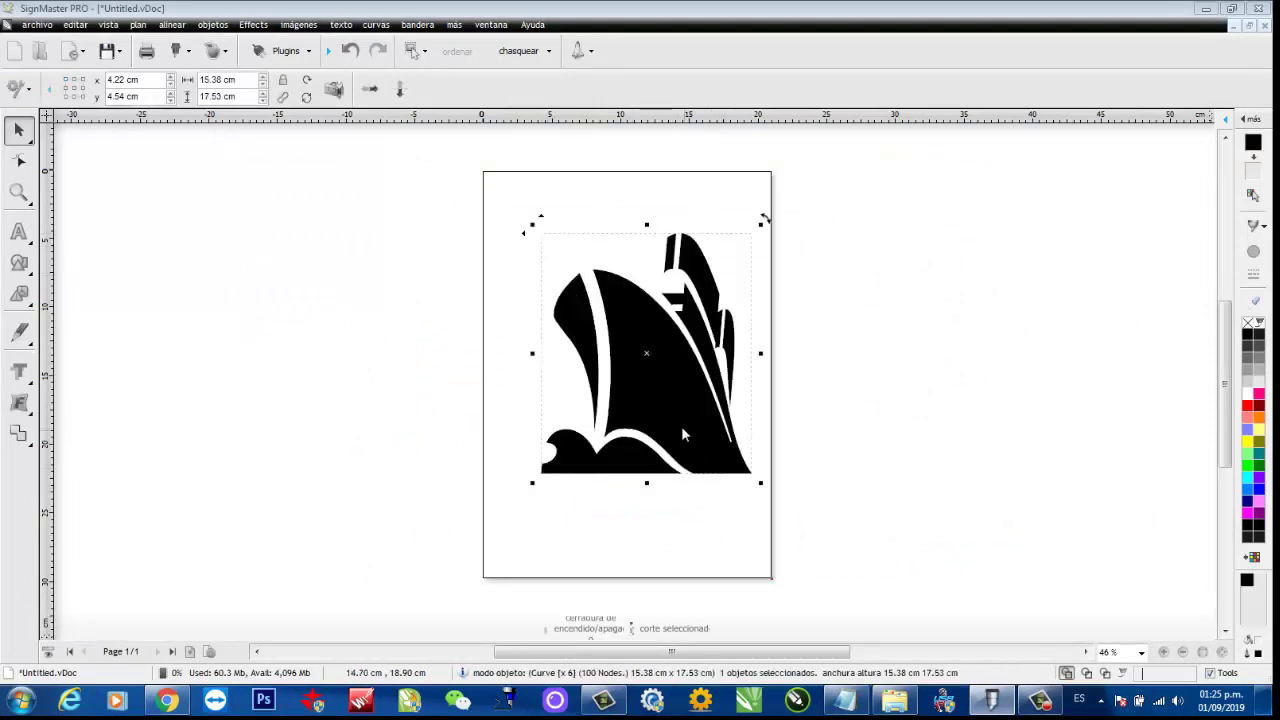
drag(681, 426, 642, 397)
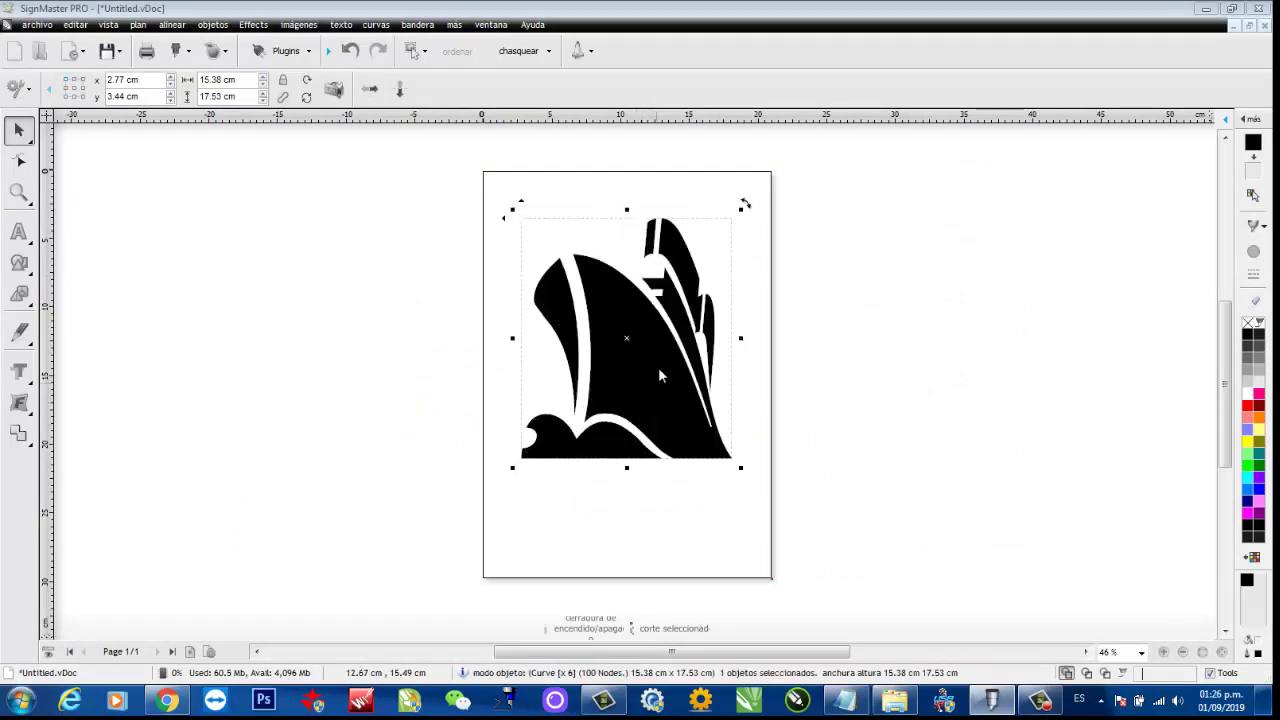
drag(644, 339, 644, 332)
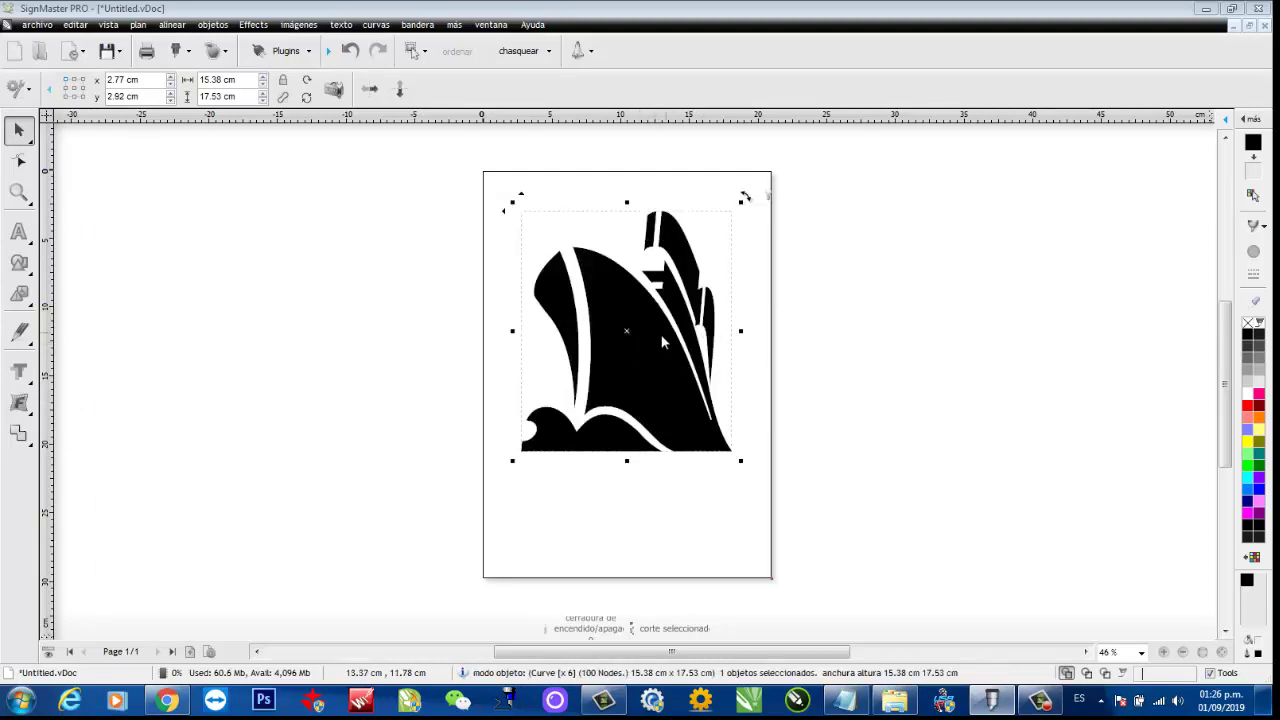
drag(662, 342, 640, 351)
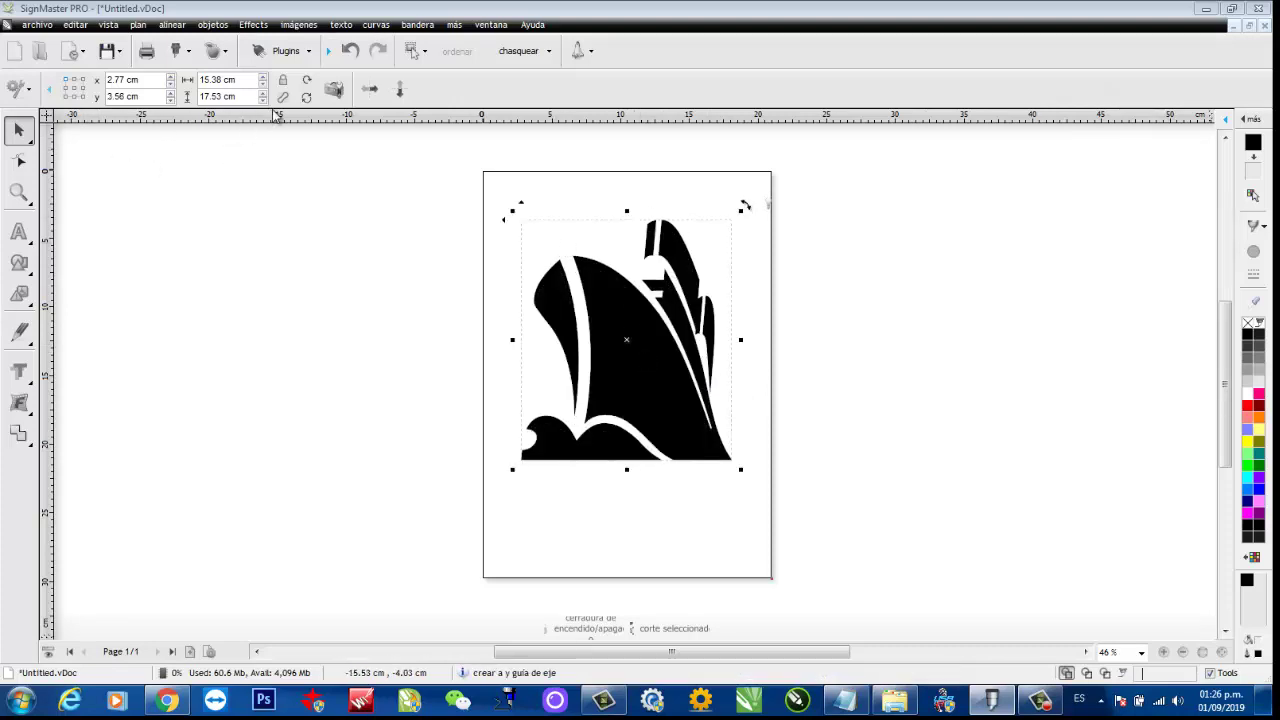
Start creating a cutting contour for the ship and set the contour distance to 0.50 cm
click(217, 55)
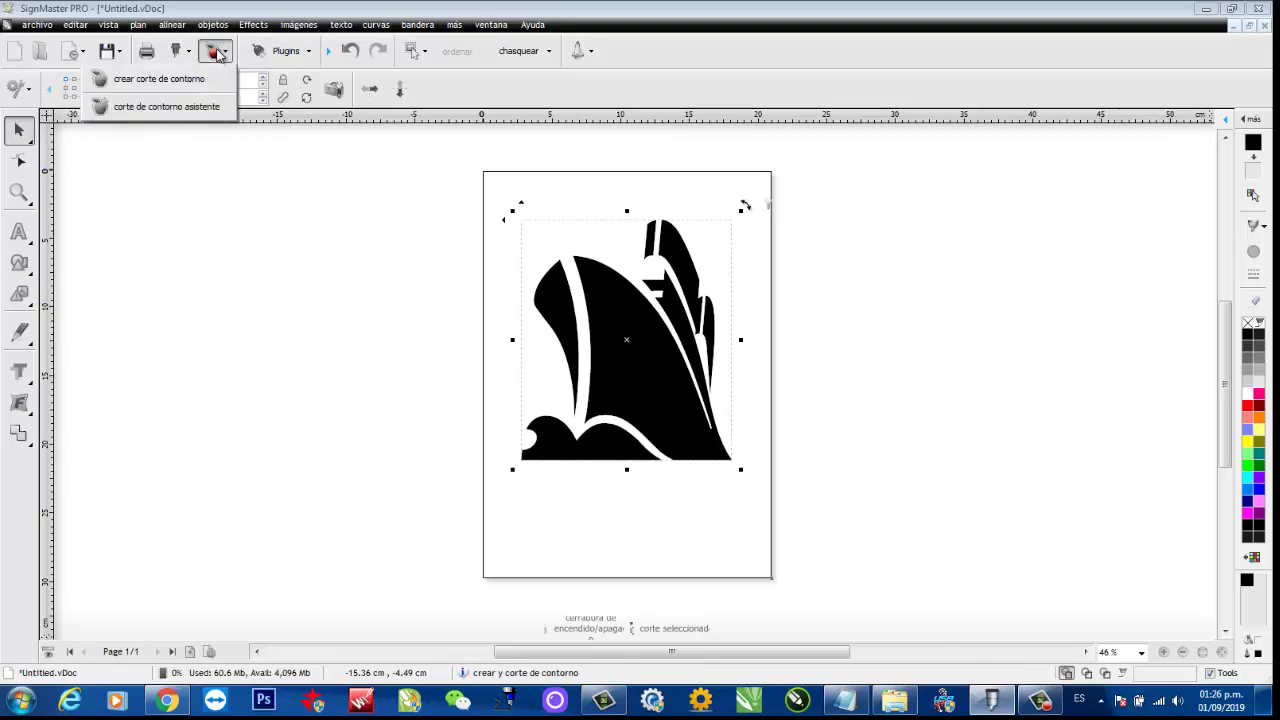
click(177, 83)
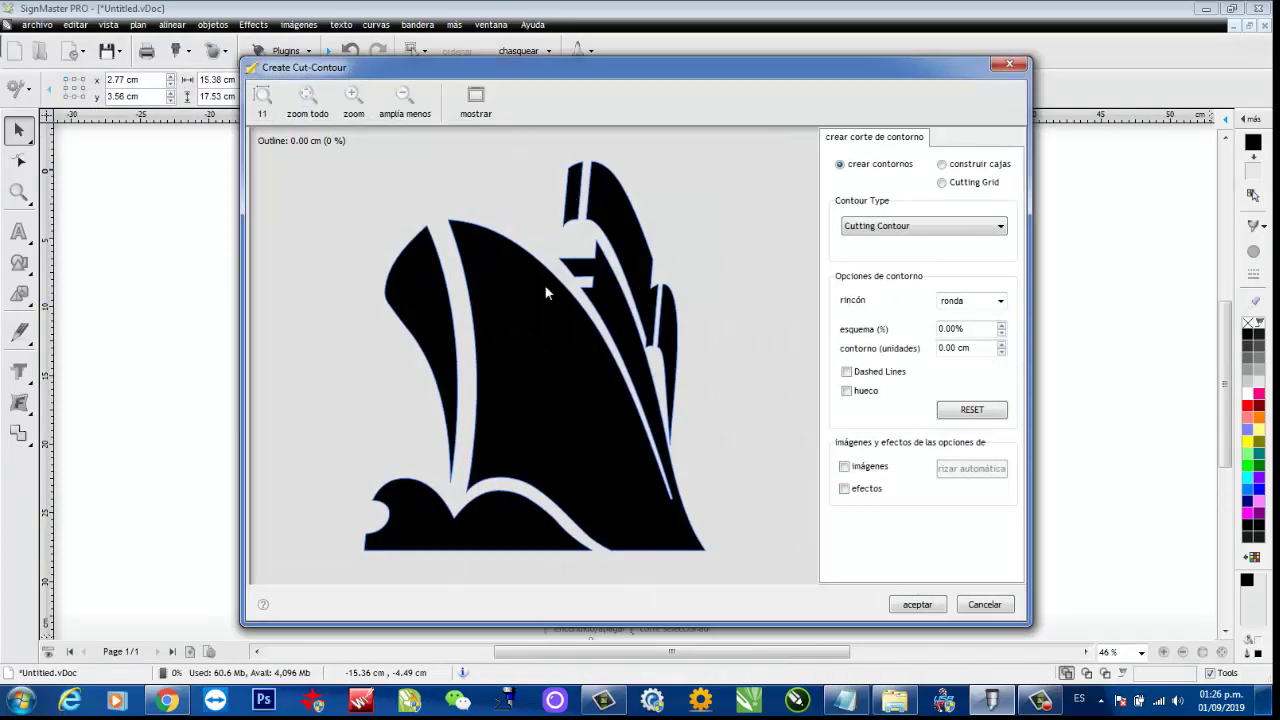
click(1001, 344)
click(1001, 344)
click(1001, 344)
click(1001, 344)
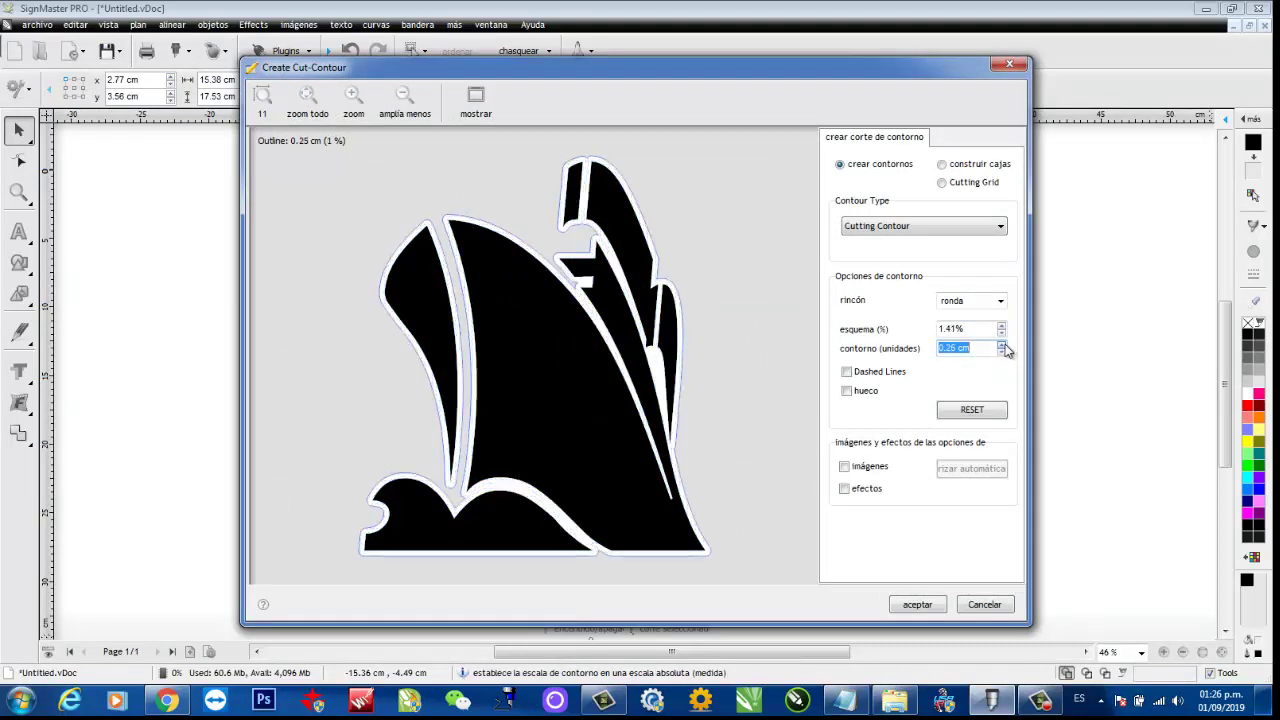
click(1001, 344)
click(1001, 344)
click(1001, 344)
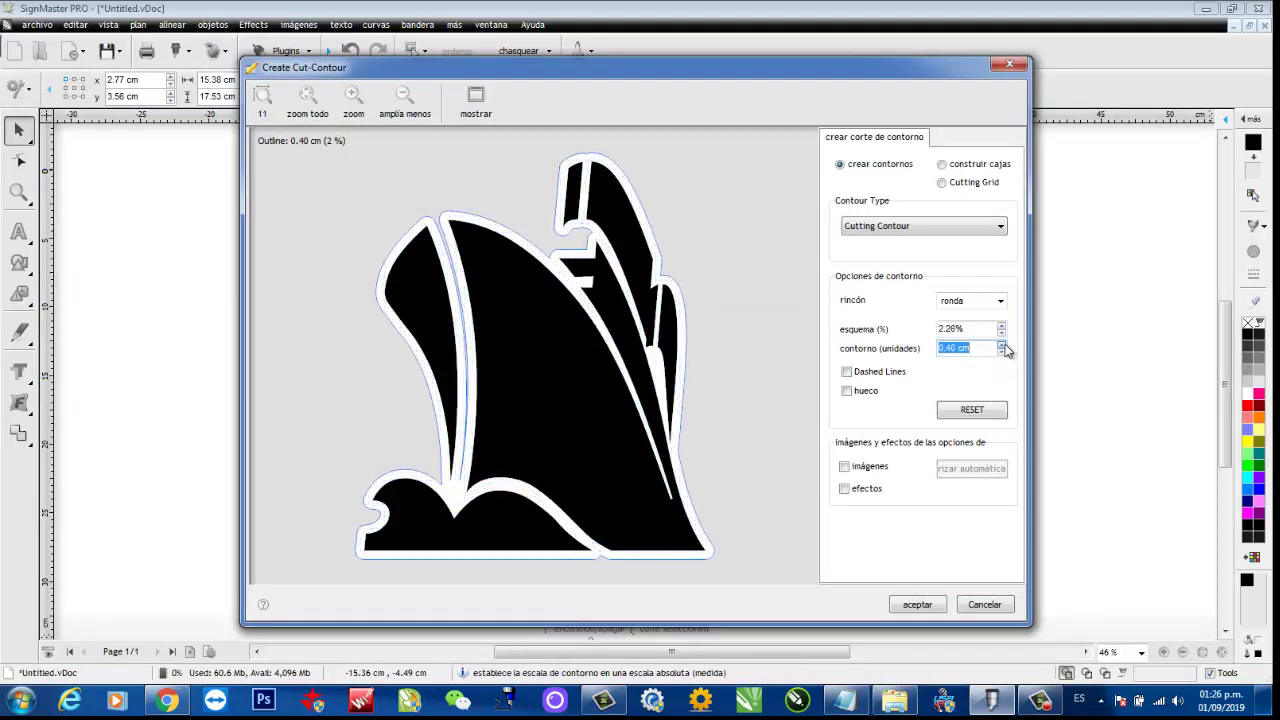
click(1001, 344)
click(1001, 344)
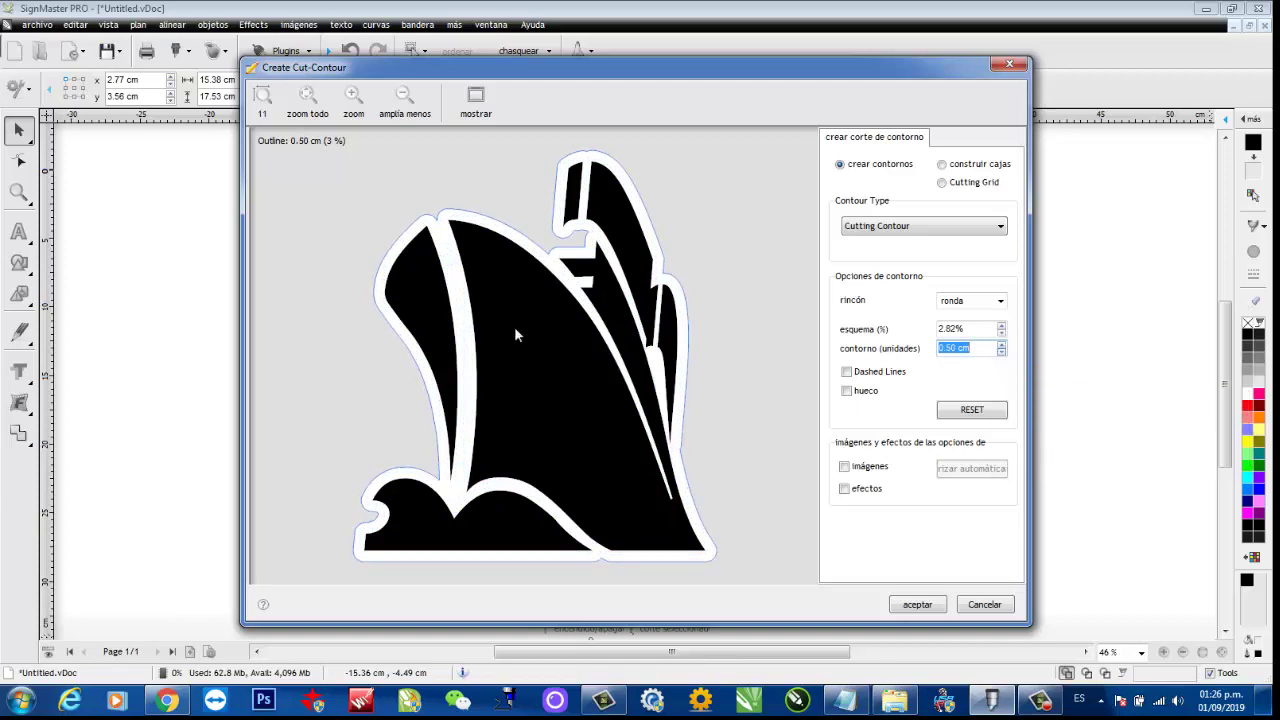
Try an inward cutting contour by setting the contour distance to -0.15 cm
click(1001, 352)
click(1001, 352)
click(1001, 352)
click(1001, 352)
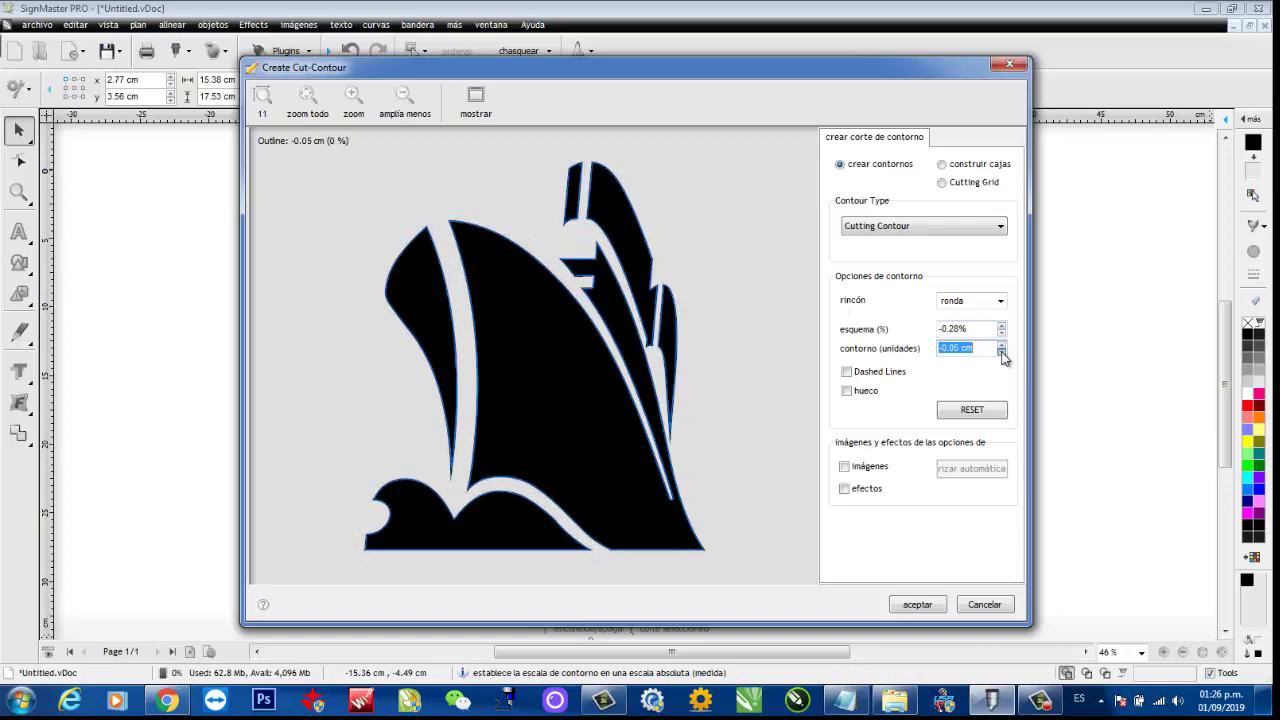
click(1001, 352)
click(1001, 352)
click(845, 392)
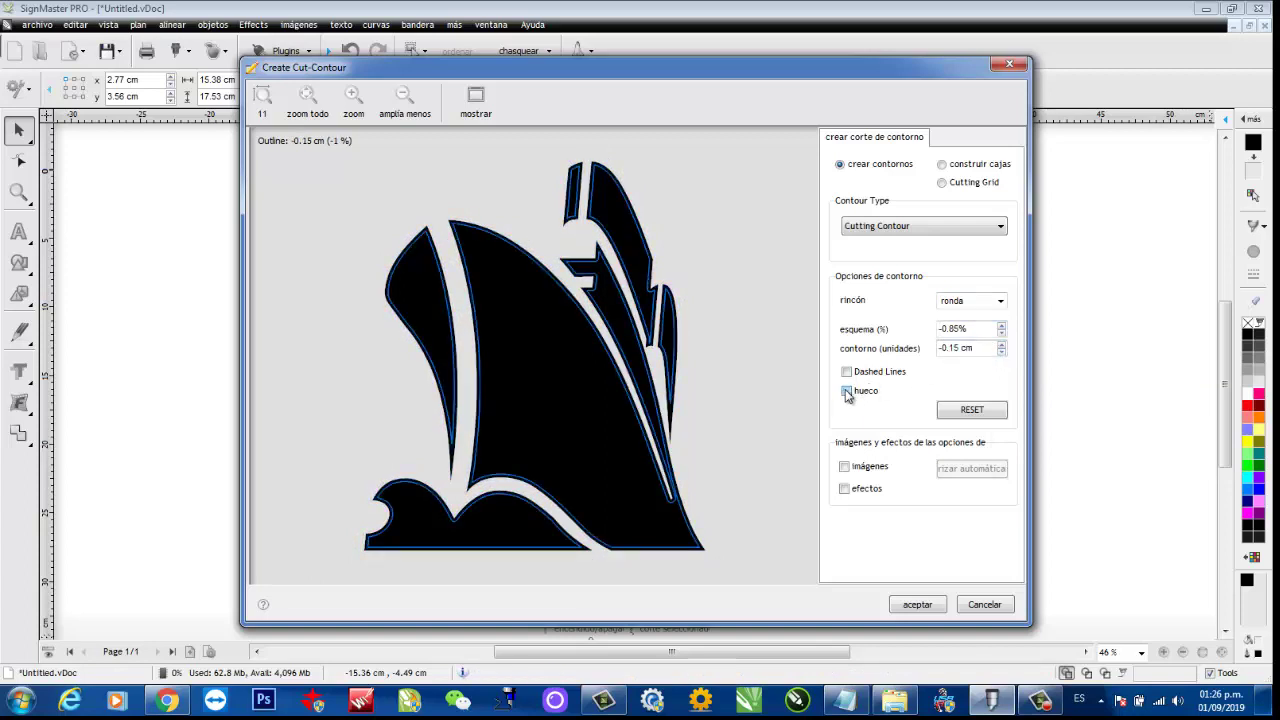
Set the contour distance to 0.30 cm and create the cutting contour around the ship
click(1001, 345)
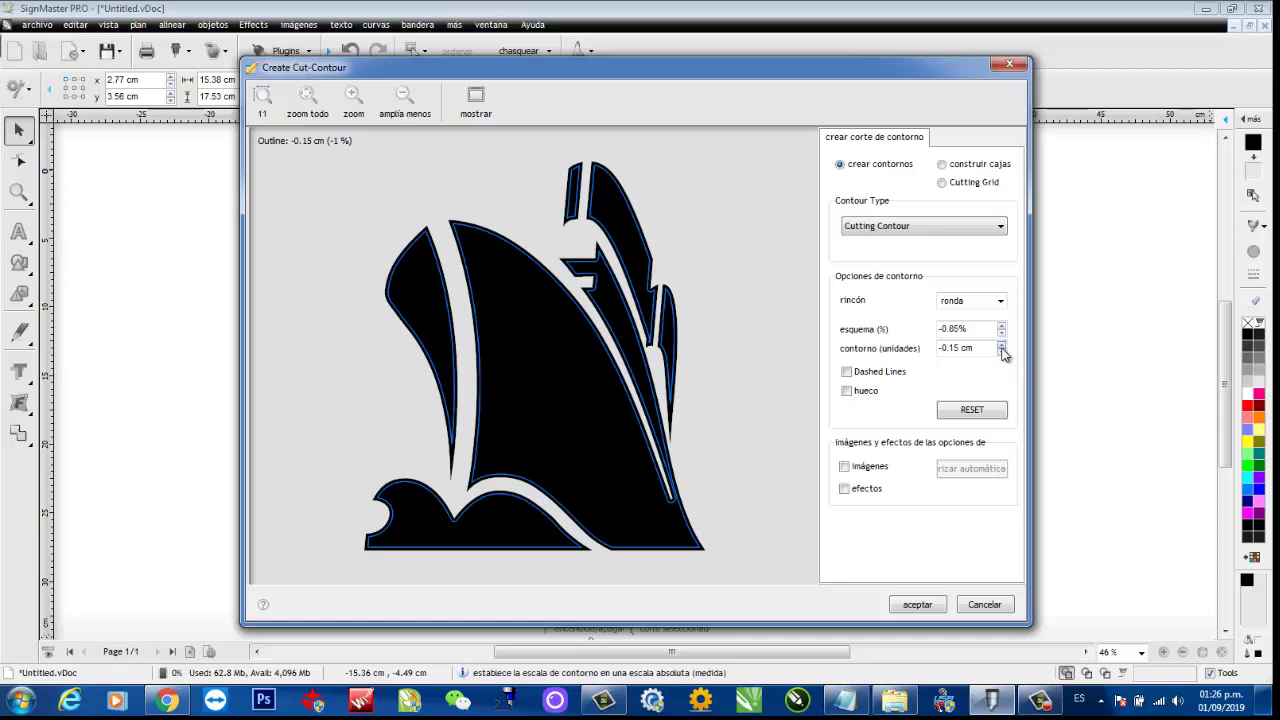
click(1001, 346)
click(1001, 346)
click(1001, 346)
click(1001, 346)
click(1001, 346)
click(1001, 346)
click(1001, 346)
click(1001, 346)
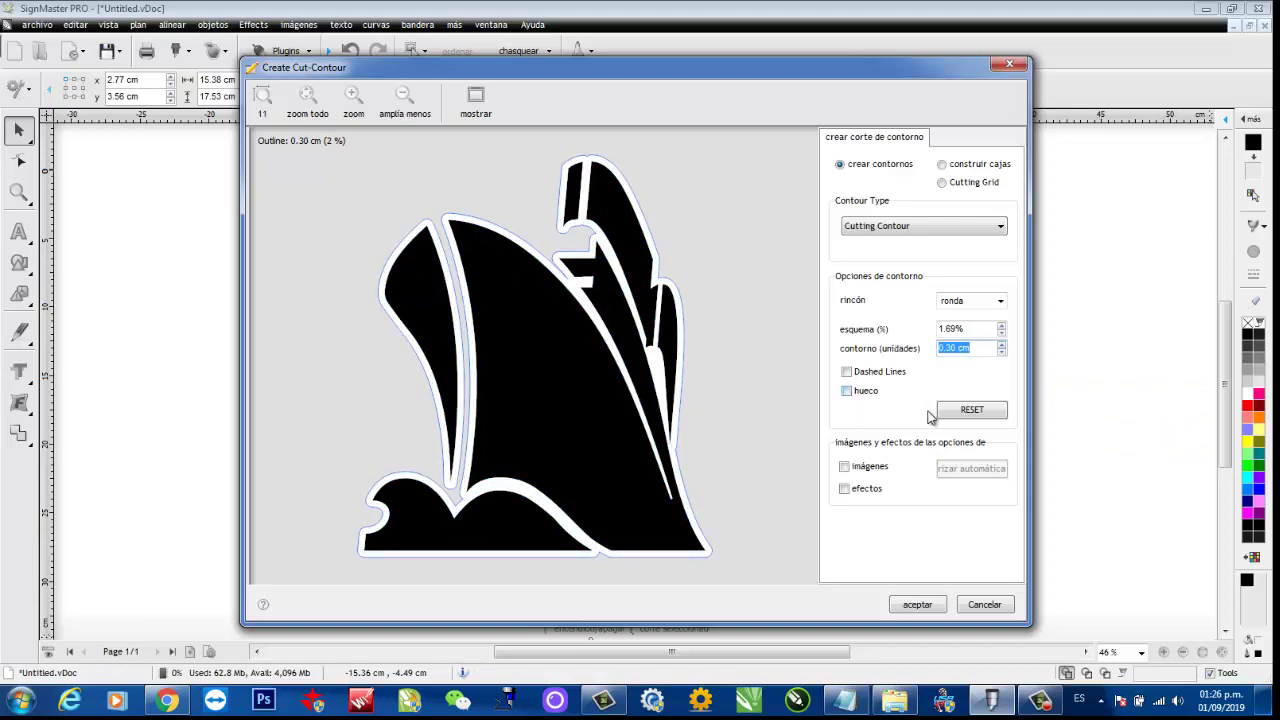
click(924, 604)
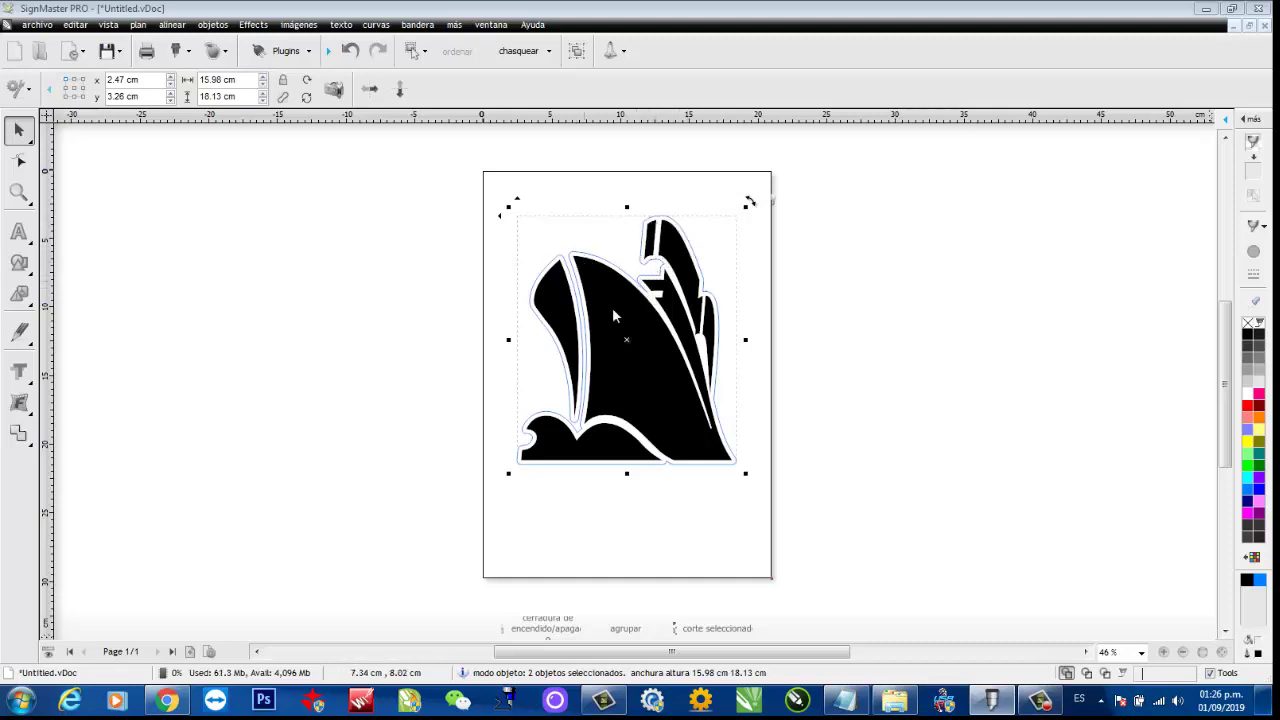
Open the contour cutting assistant for the ship and its contour, keeping the automatic L-Shape 20x9 registration marks
click(223, 55)
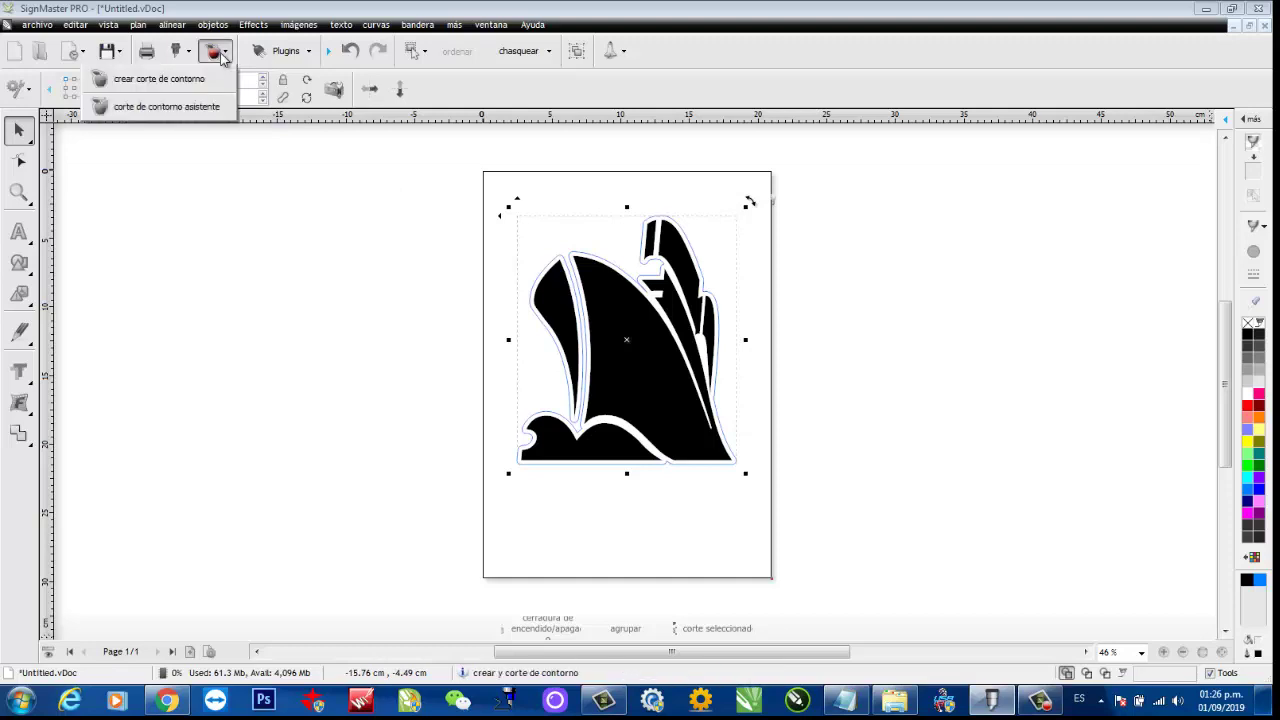
click(152, 108)
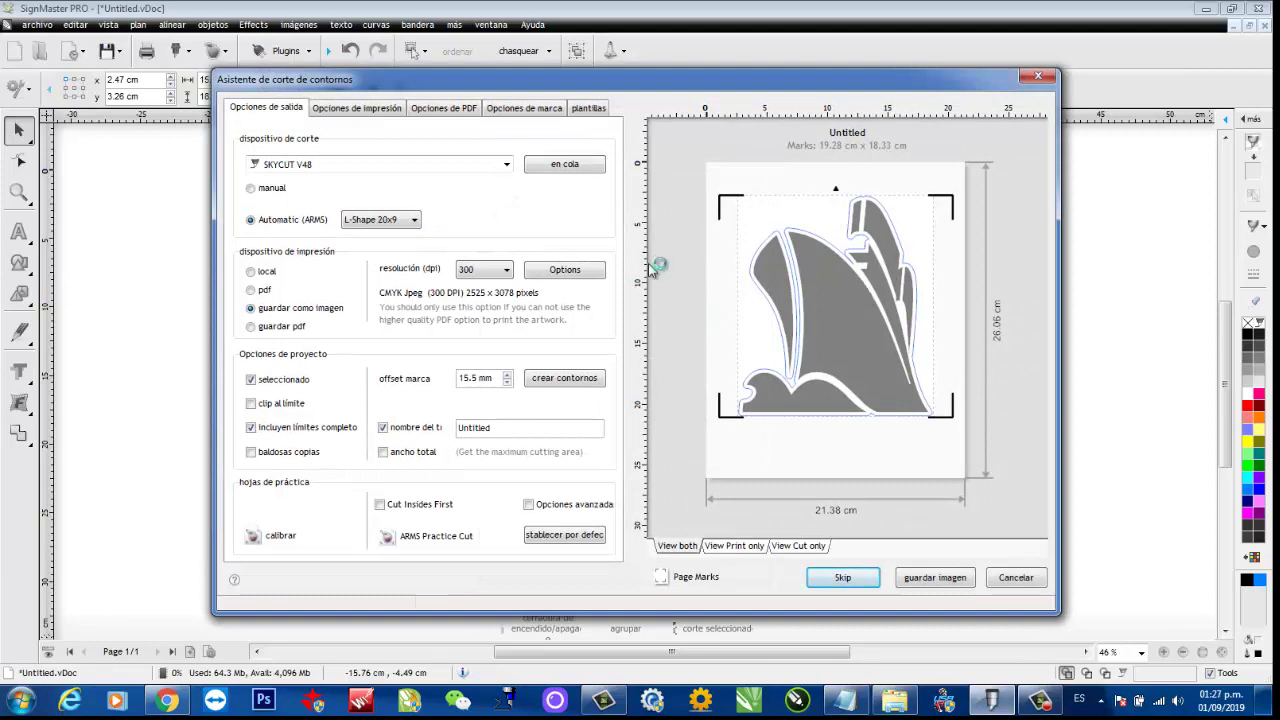
click(413, 220)
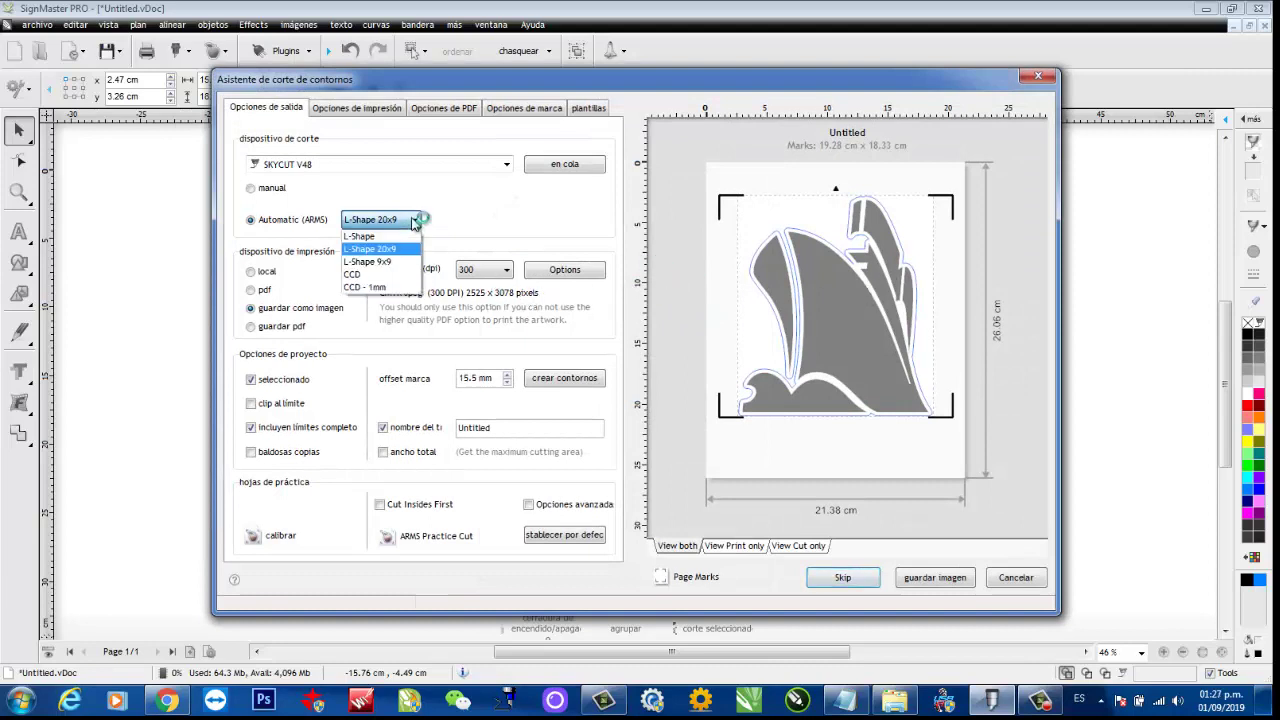
click(413, 222)
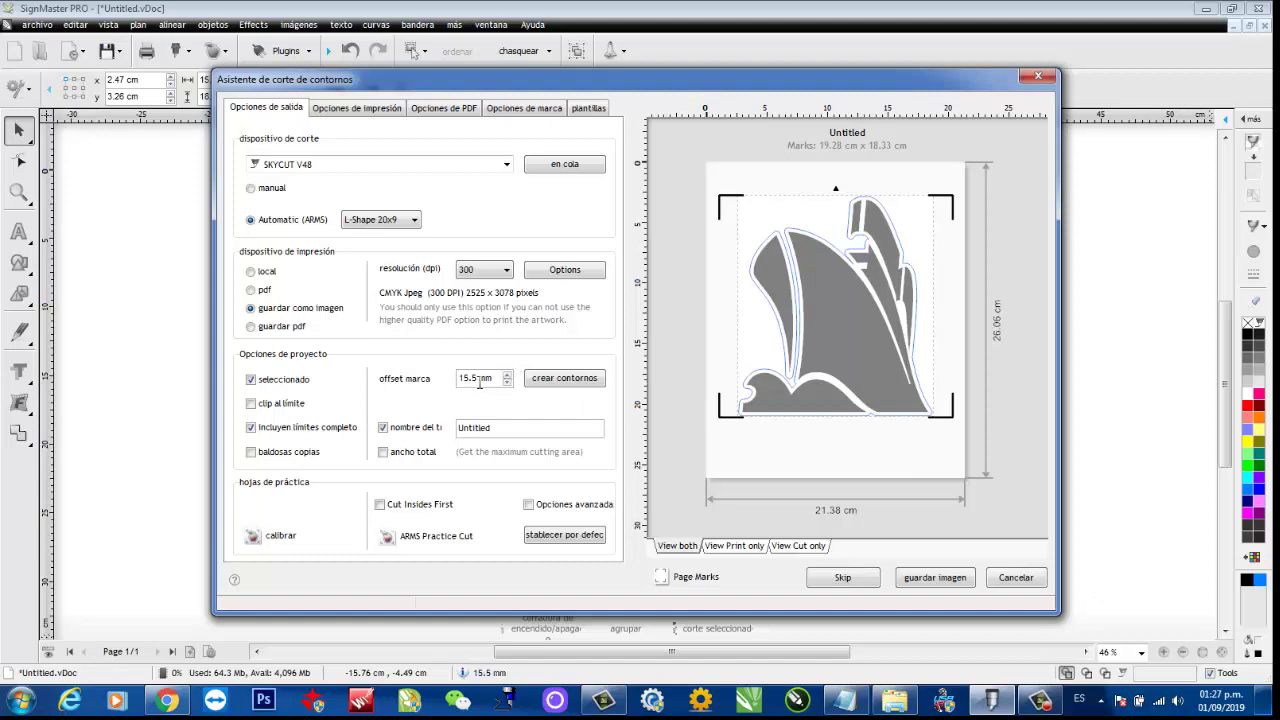
Try a registration mark offset of 10.5 mm and return it to 15.5 mm
click(508, 383)
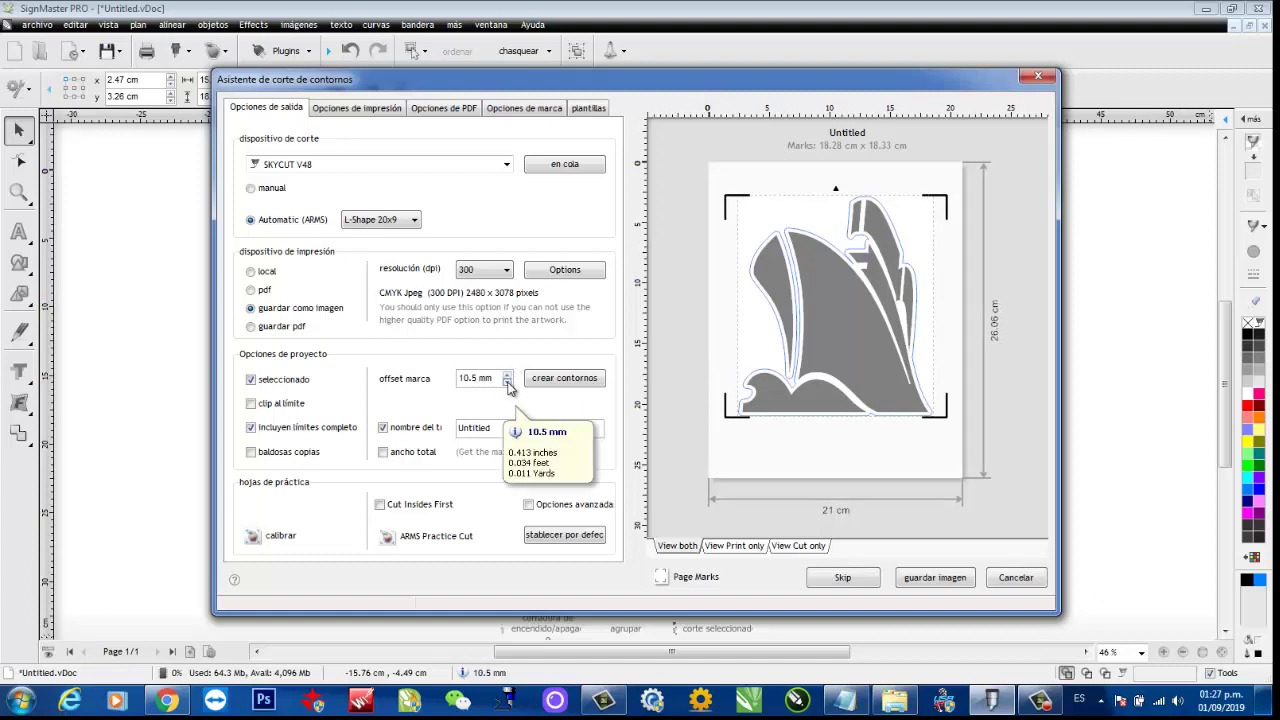
click(508, 383)
click(507, 375)
click(507, 375)
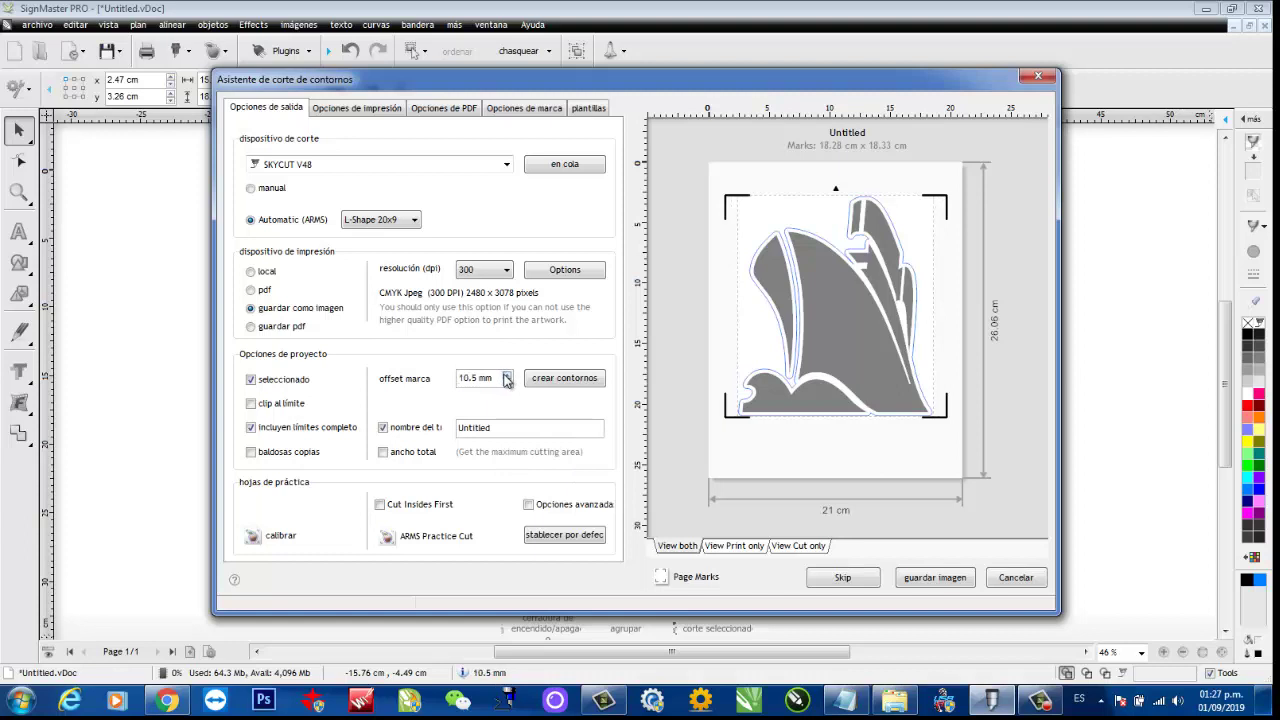
Enable tiled copies and set the quantity to 4 horizontal by 4 vertical
click(251, 453)
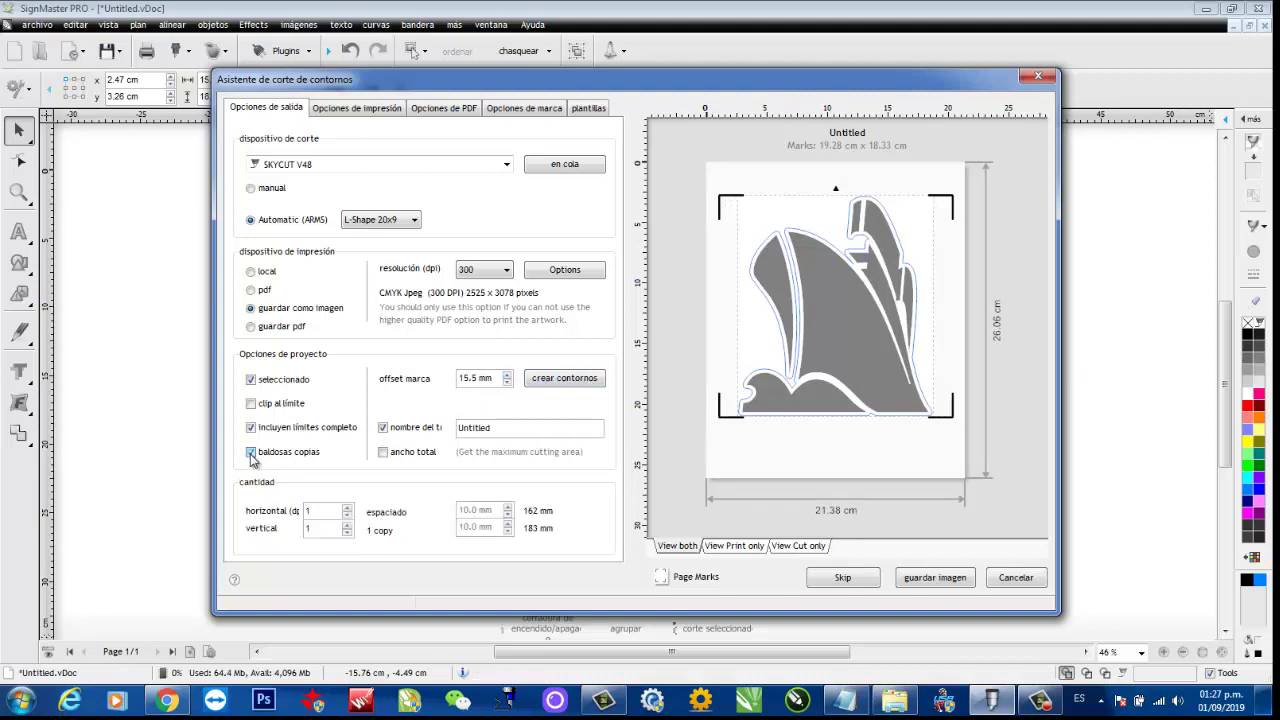
click(347, 508)
click(347, 509)
click(347, 509)
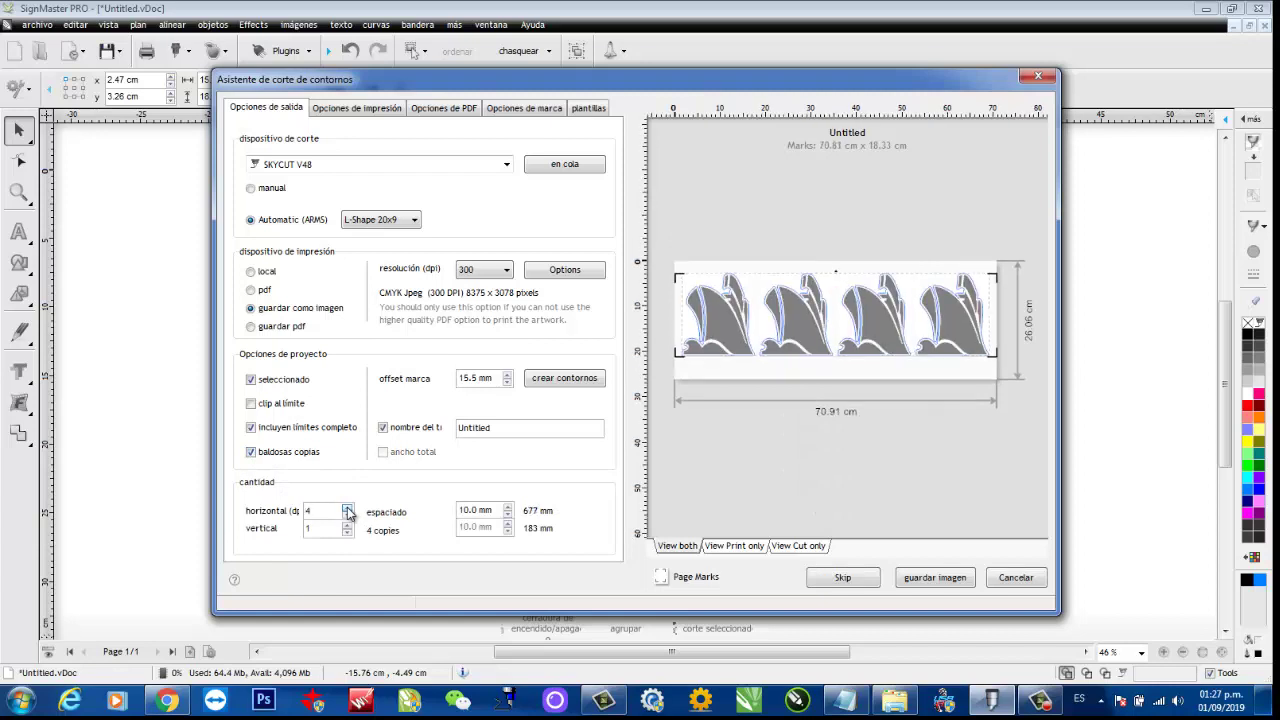
click(347, 525)
click(347, 525)
click(347, 525)
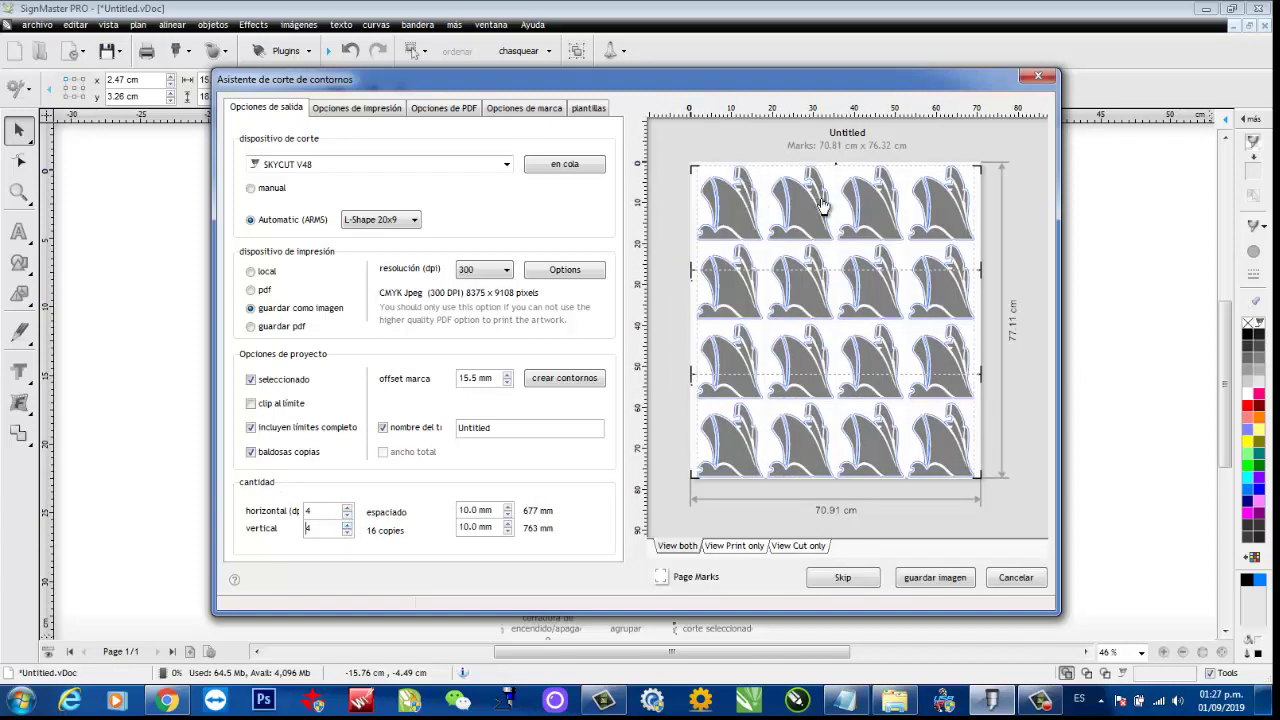
Try reducing both the horizontal and vertical spacing between the copies to 0.0 mm
click(508, 514)
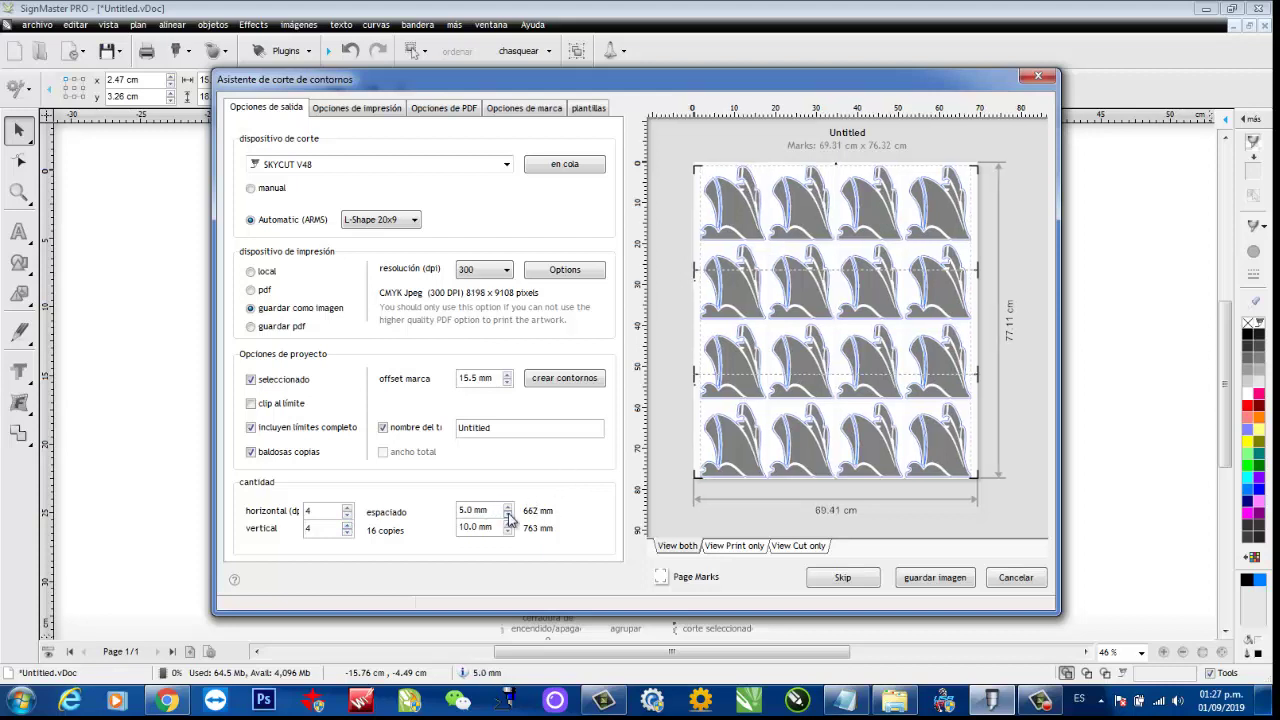
click(508, 514)
click(508, 531)
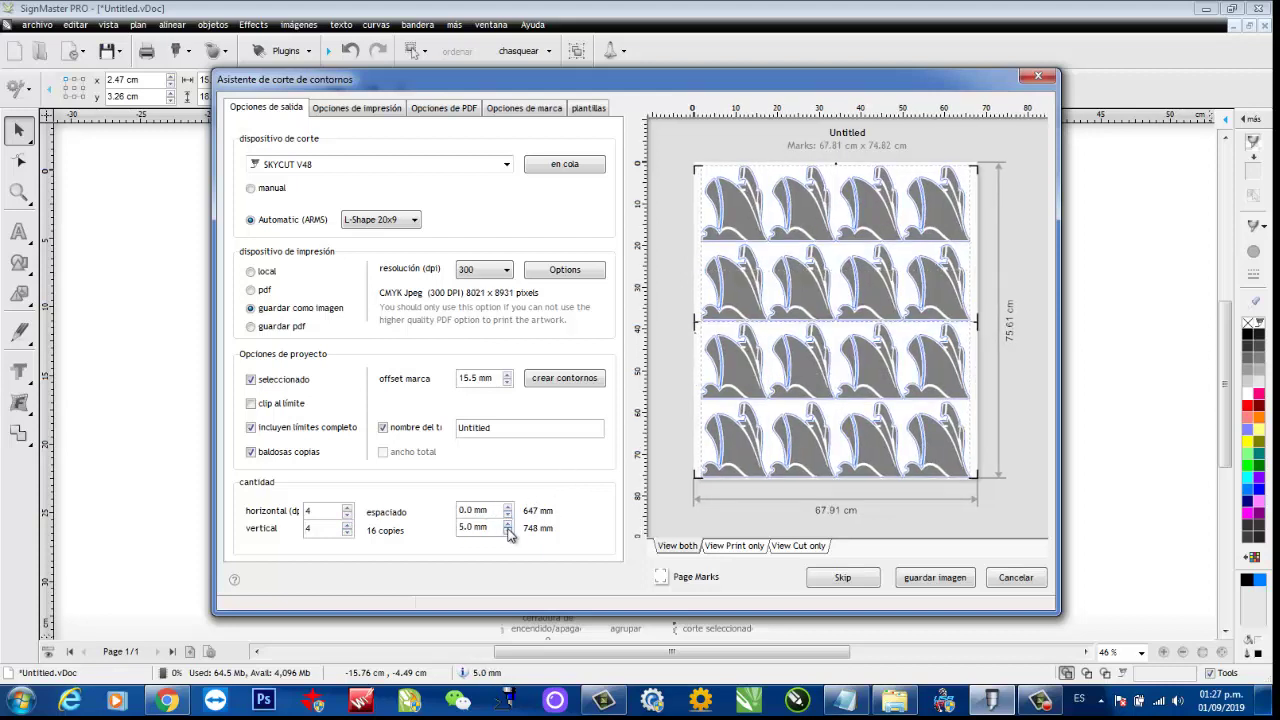
click(508, 531)
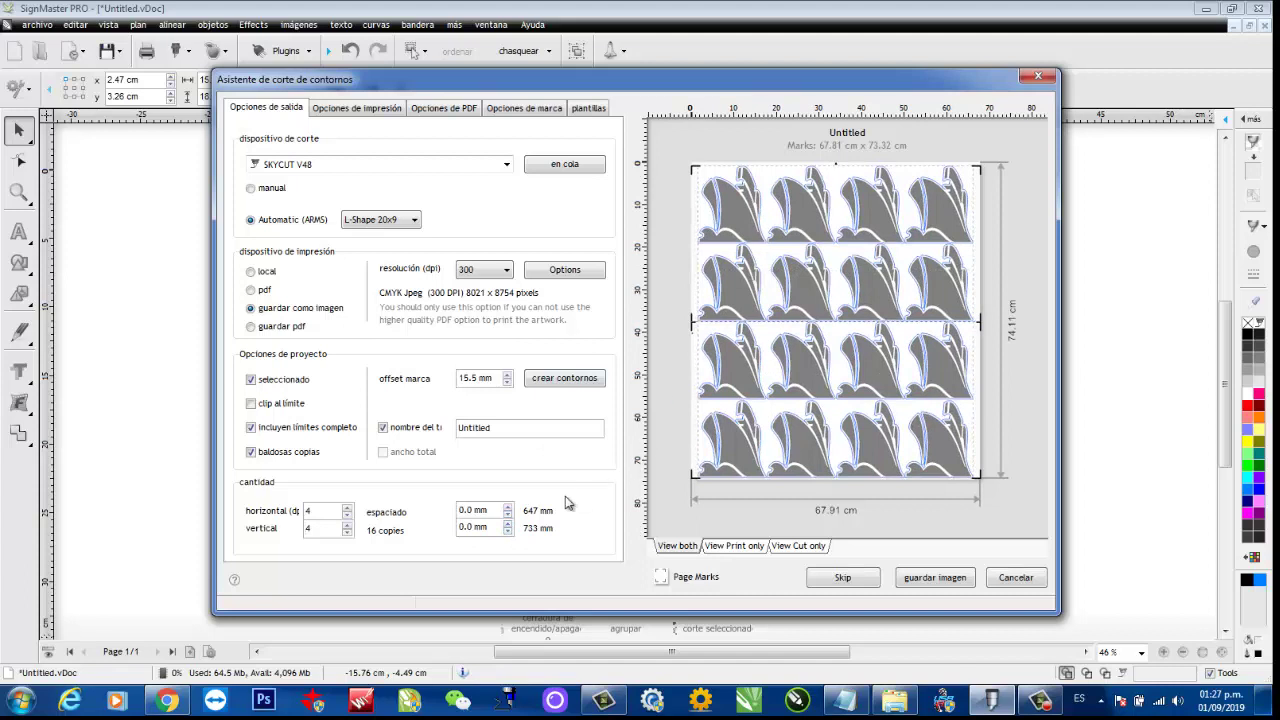
Set the spacing between the copies to 10.0 mm horizontally and 15.0 mm vertically
click(509, 507)
click(509, 507)
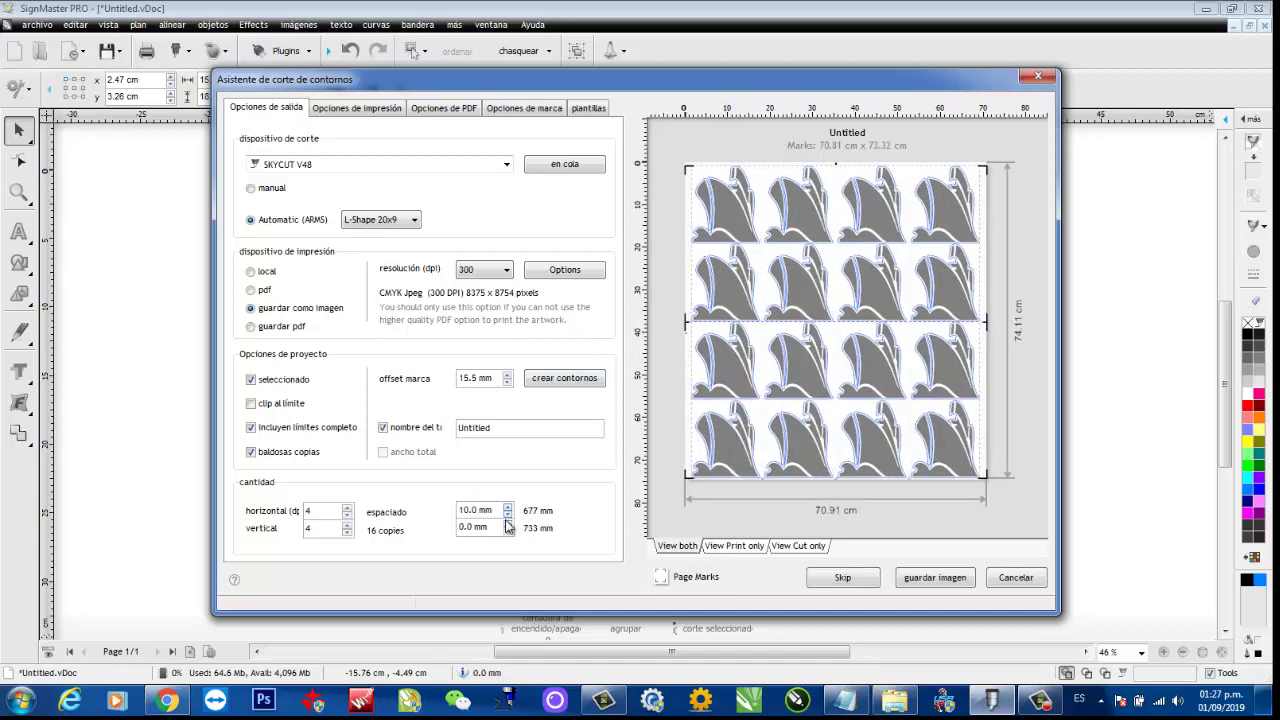
click(508, 524)
click(508, 524)
click(508, 524)
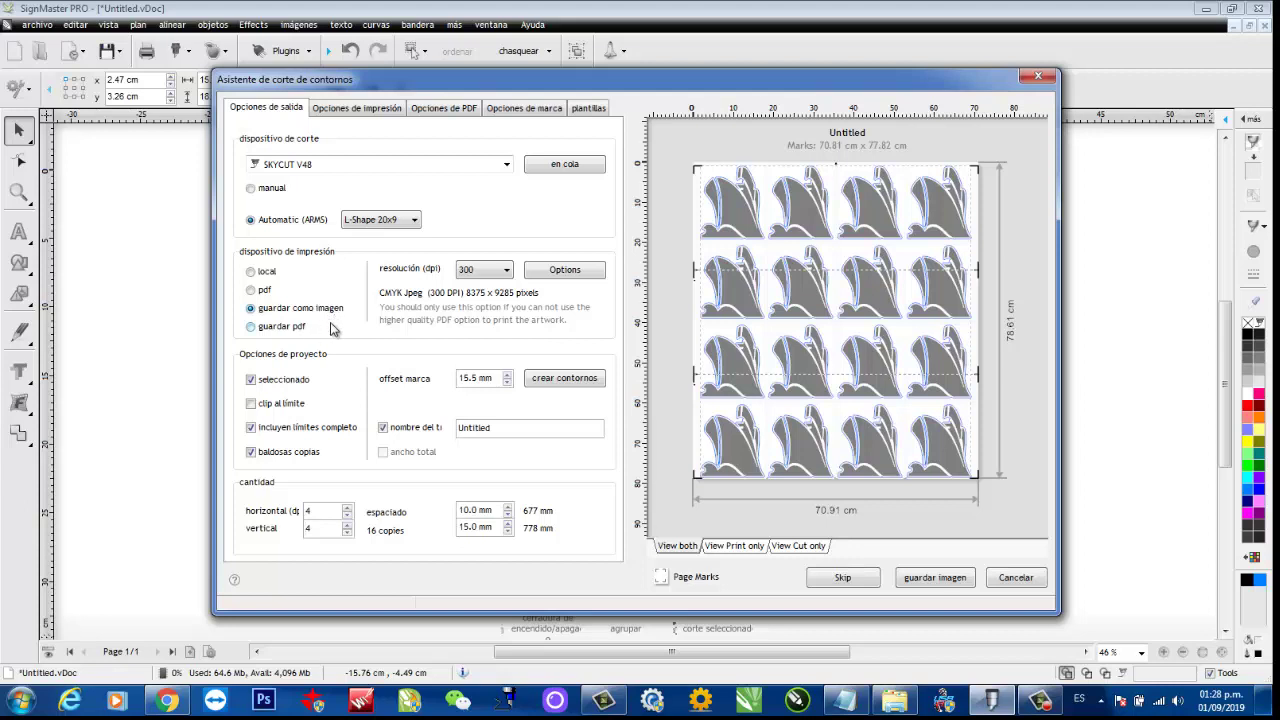
Choose JPG - JPEG Image as the output image type, keeping the CMYK color mode and highest quality
click(562, 274)
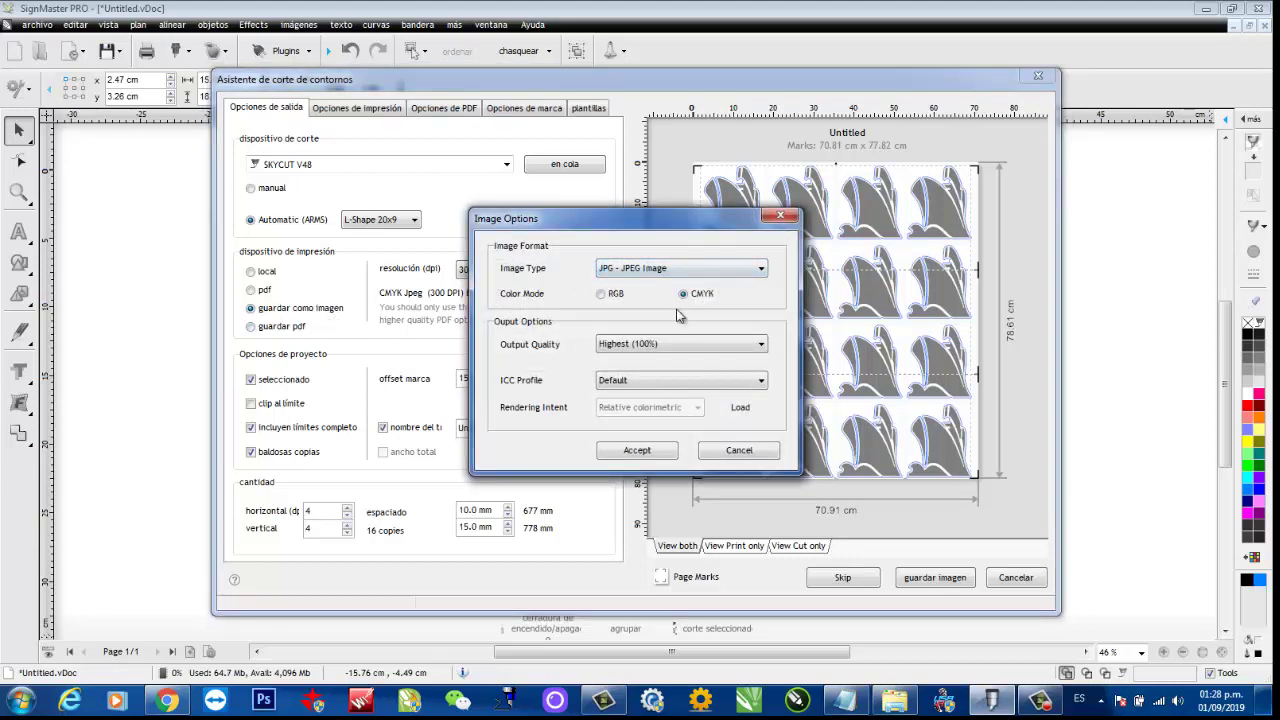
click(622, 272)
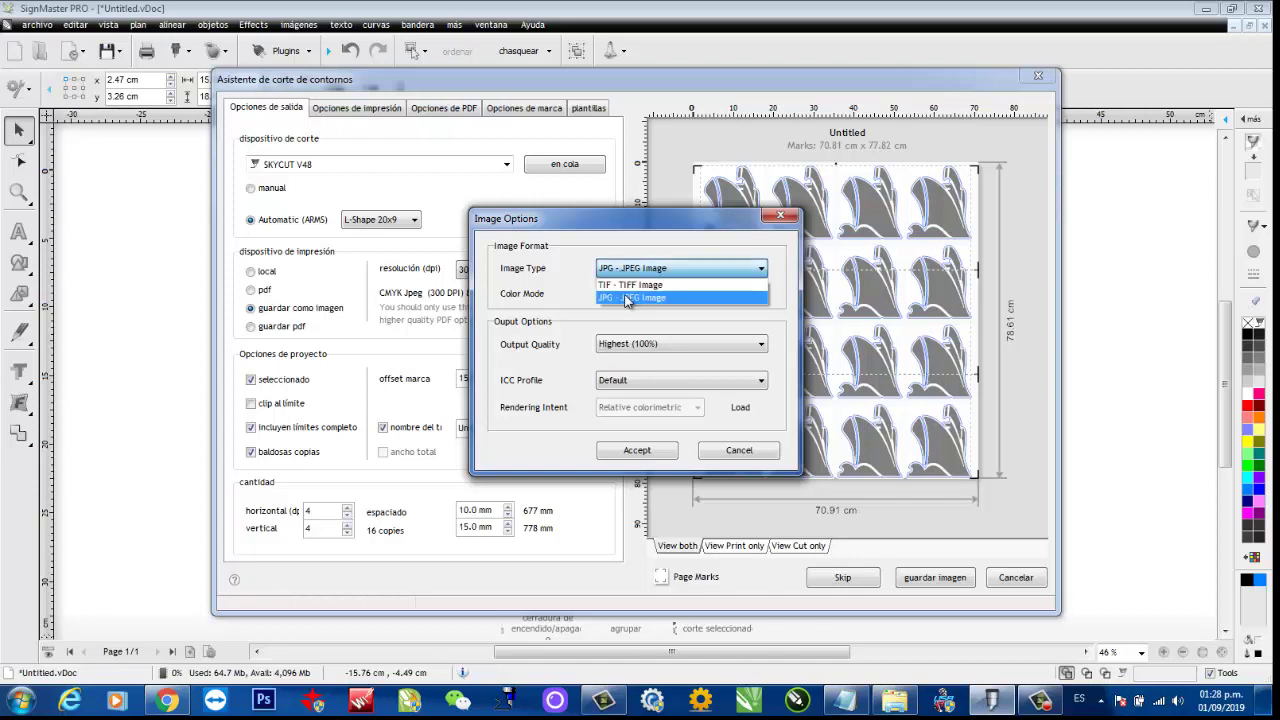
click(627, 298)
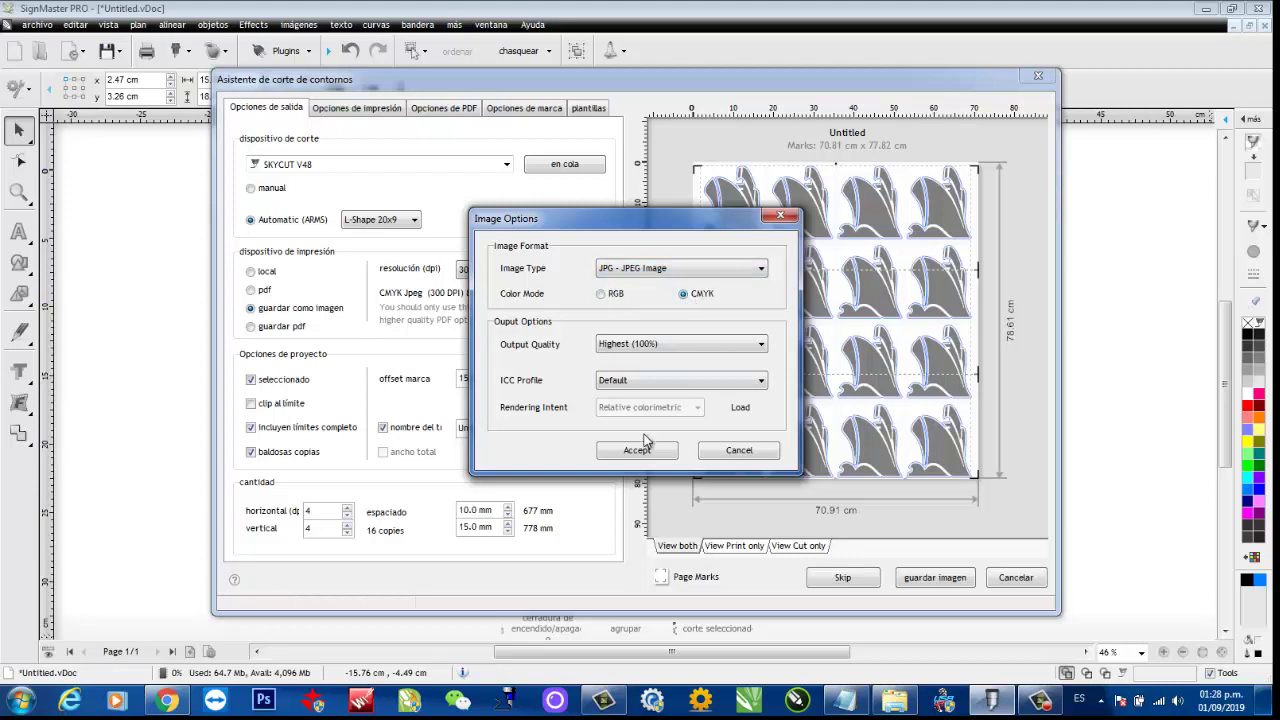
click(640, 452)
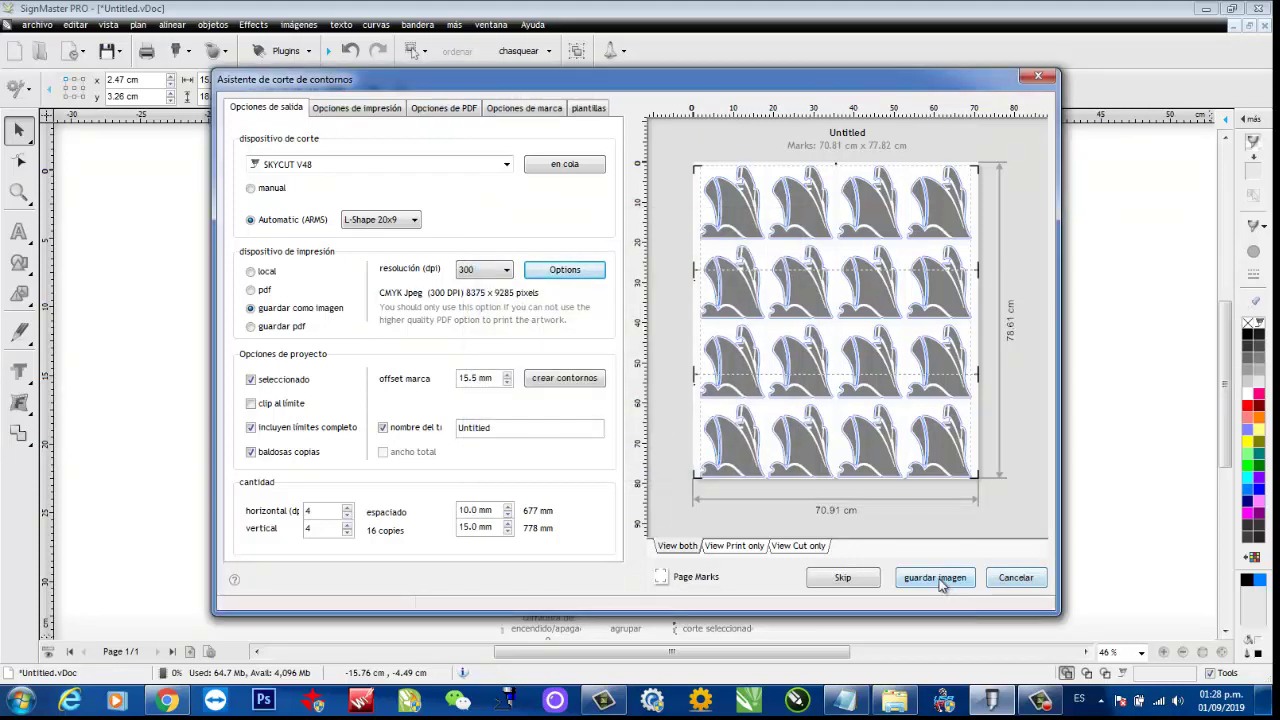
Save the tiled print image with registration marks to the Desktop as "TESTS CON MARCAS" in JPEG format
click(948, 580)
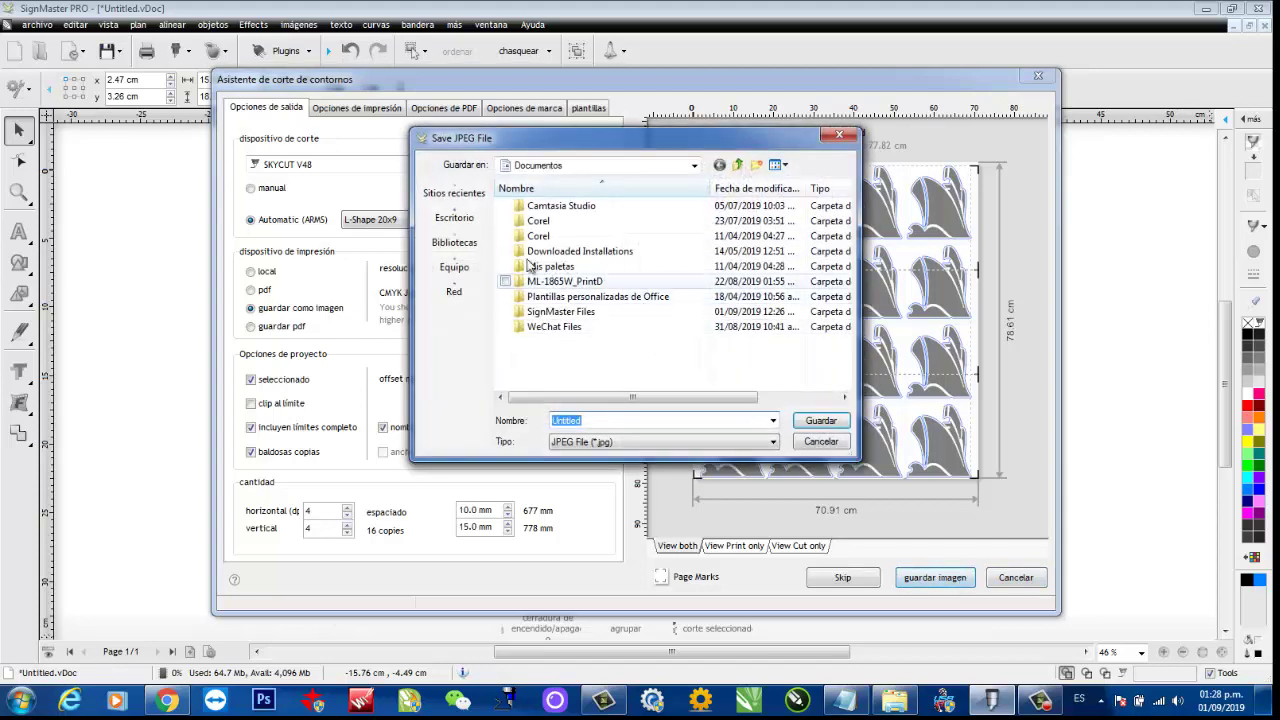
click(458, 220)
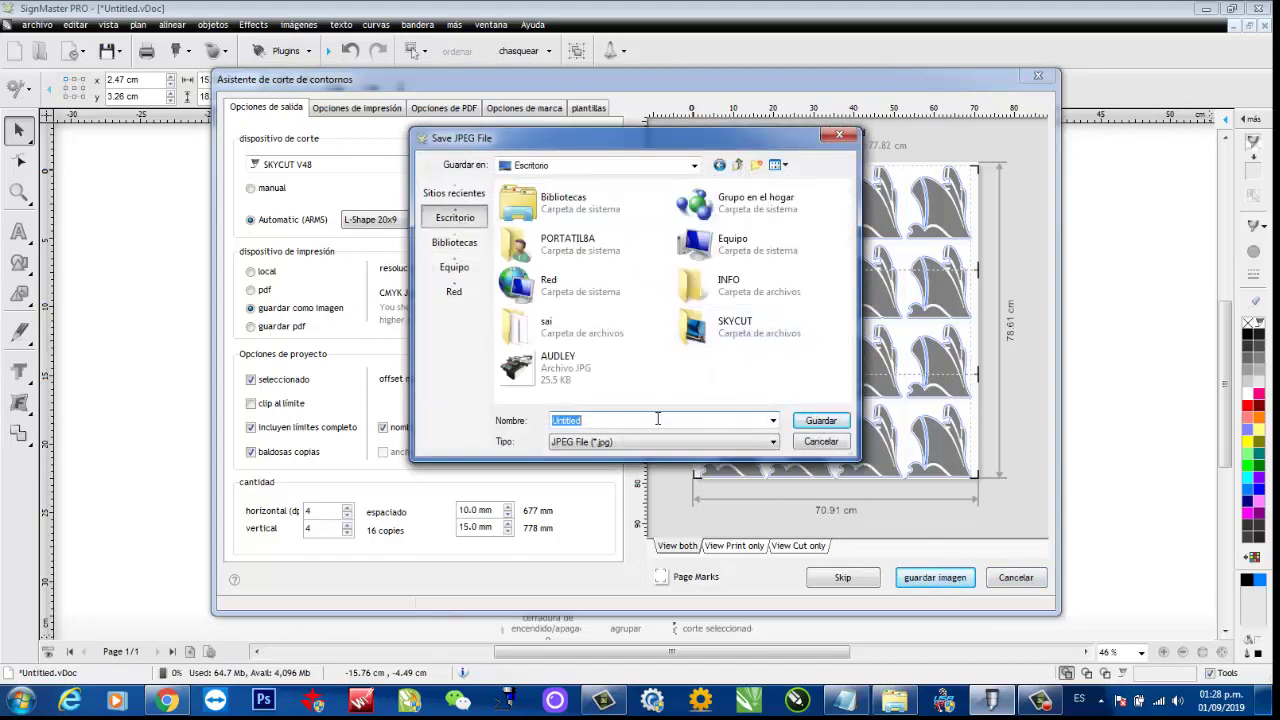
key(BackSpace)
text(TESTS CON MARCAS)
click(818, 423)
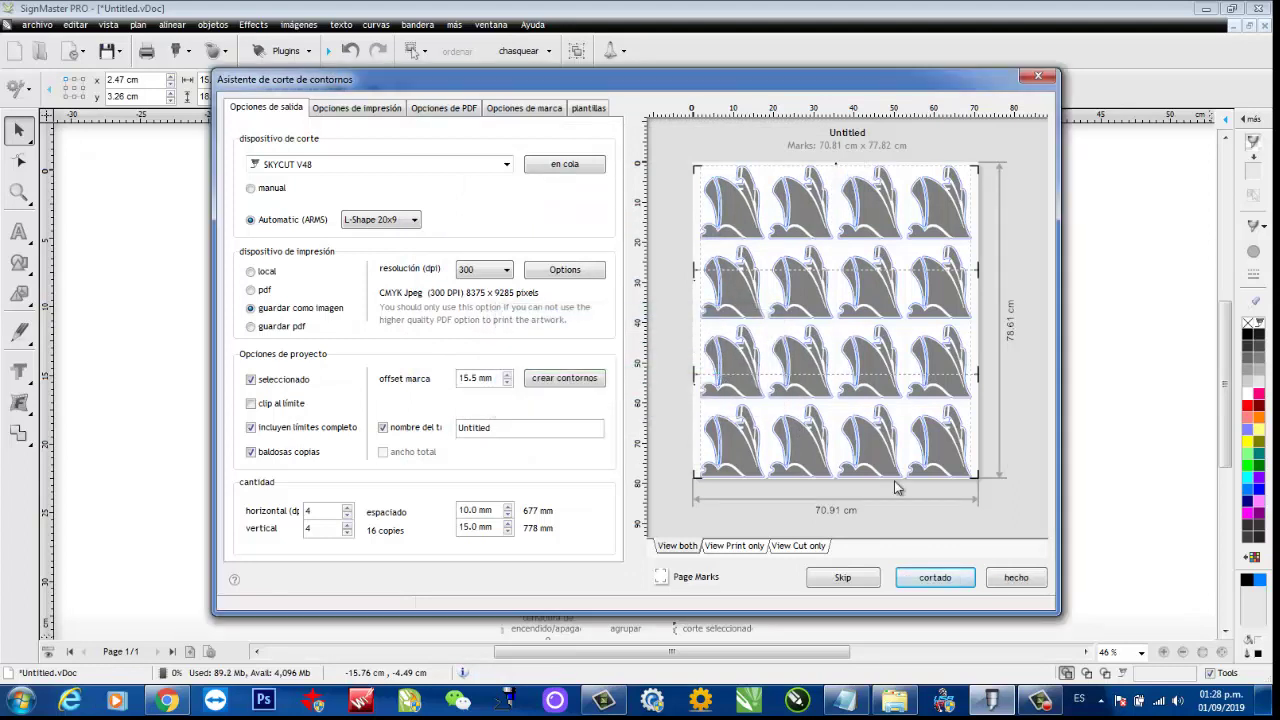
Check the exported "TESTS CON MARCAS" image from the Desktop and close the viewer
click(1268, 702)
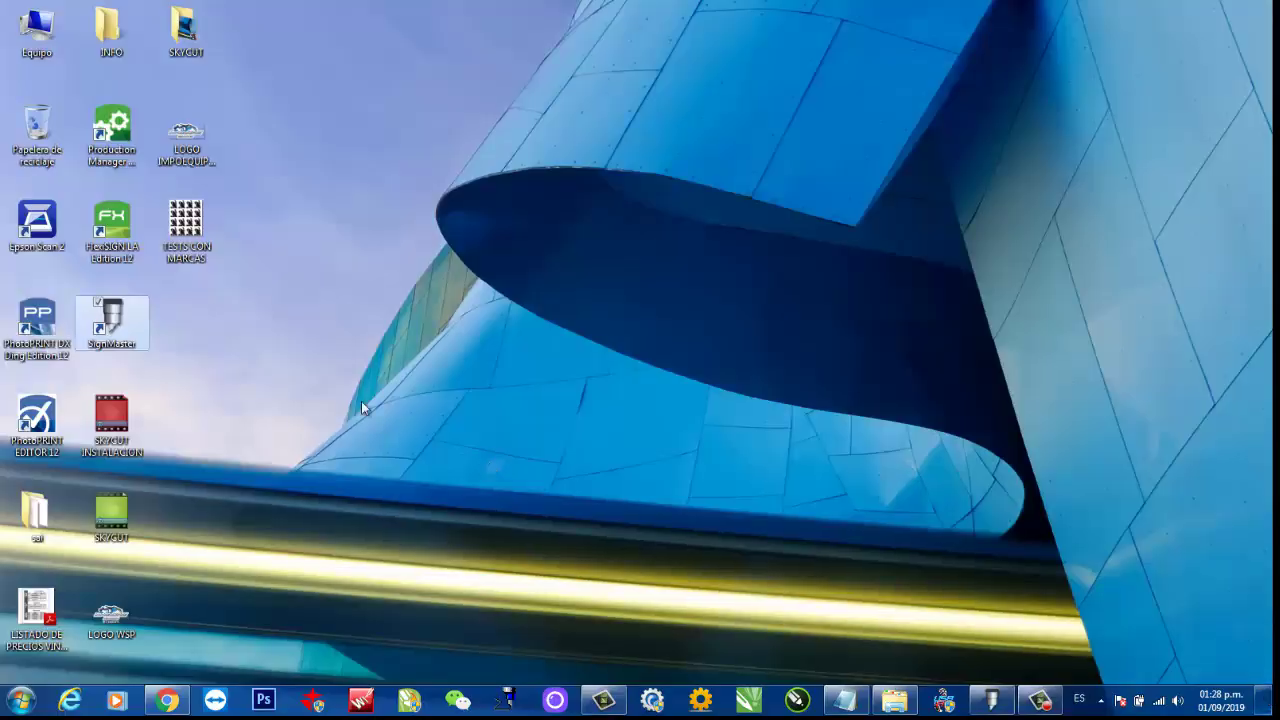
double_click(210, 225)
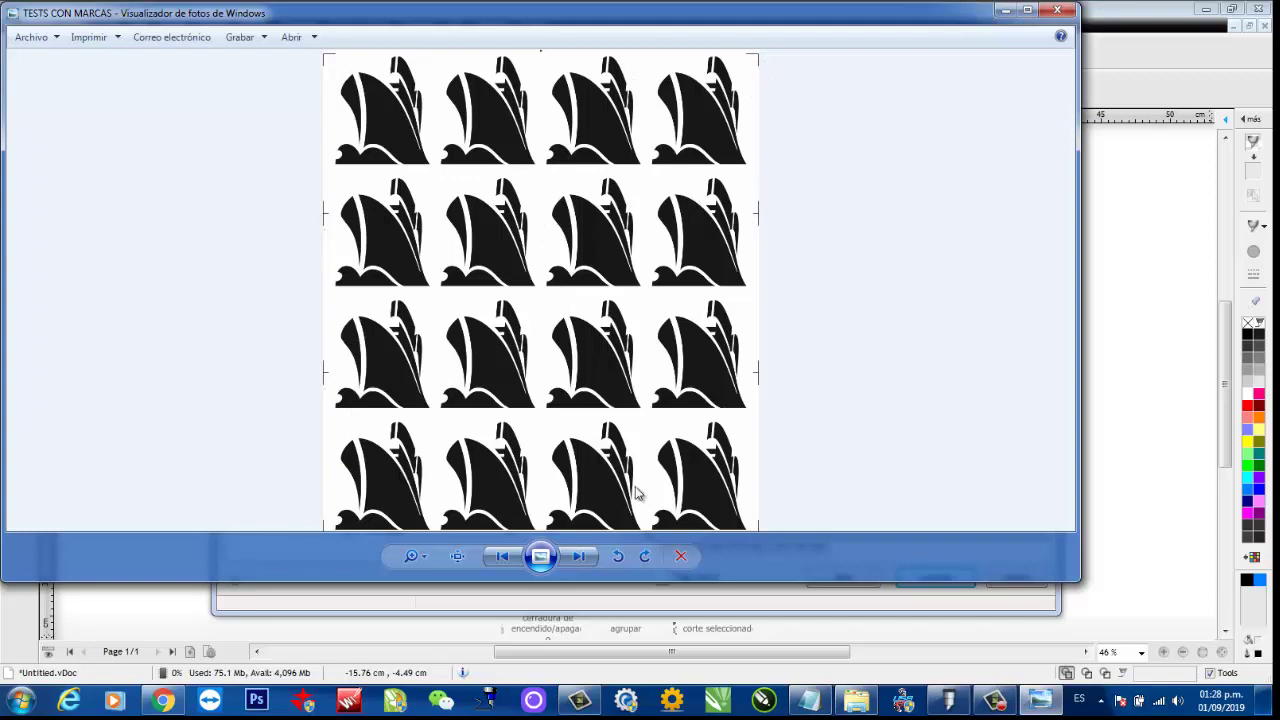
click(1061, 12)
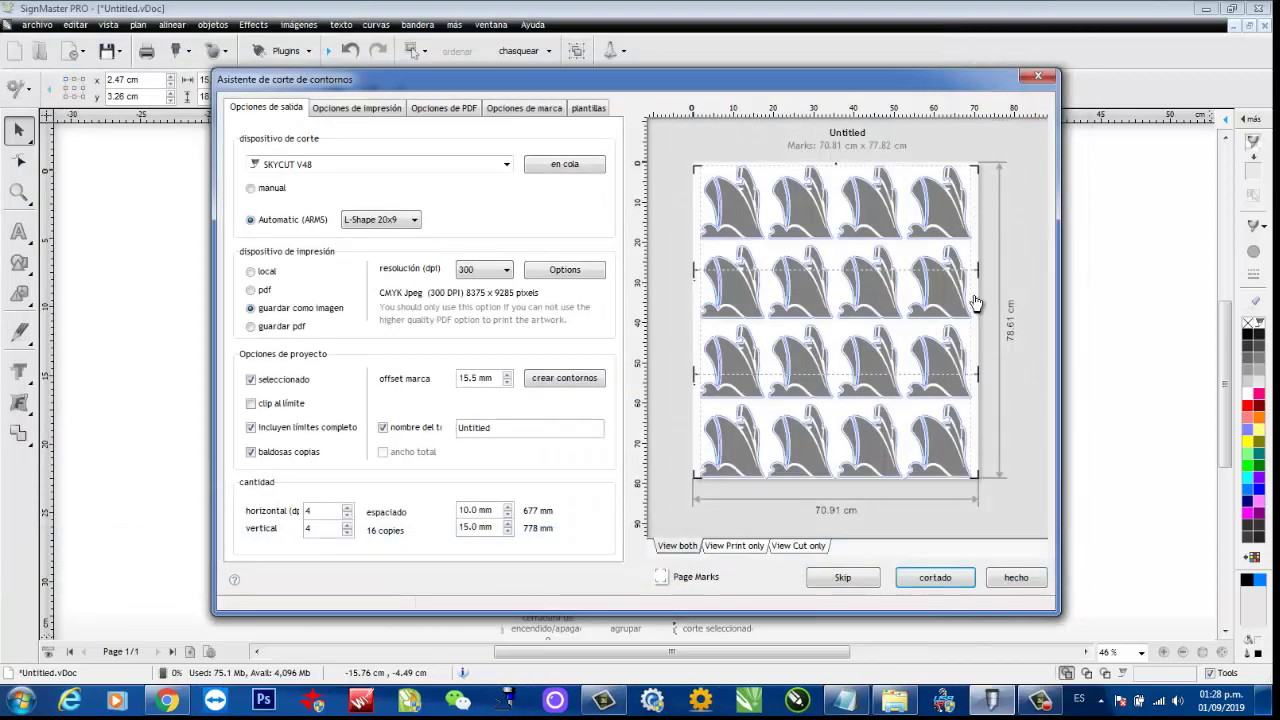
Reduce the copies to 1 horizontally and 1 vertically, and turn off tiled copies (baldosas copias)
click(347, 516)
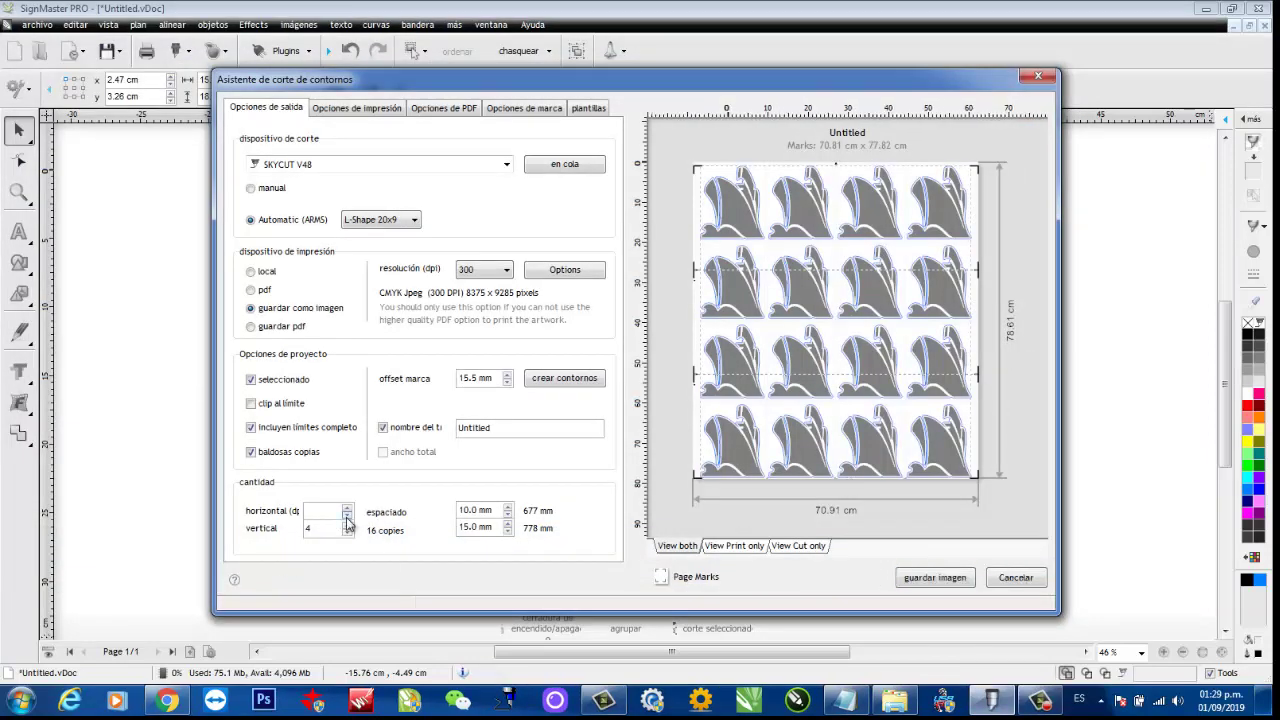
click(347, 516)
click(347, 516)
click(346, 533)
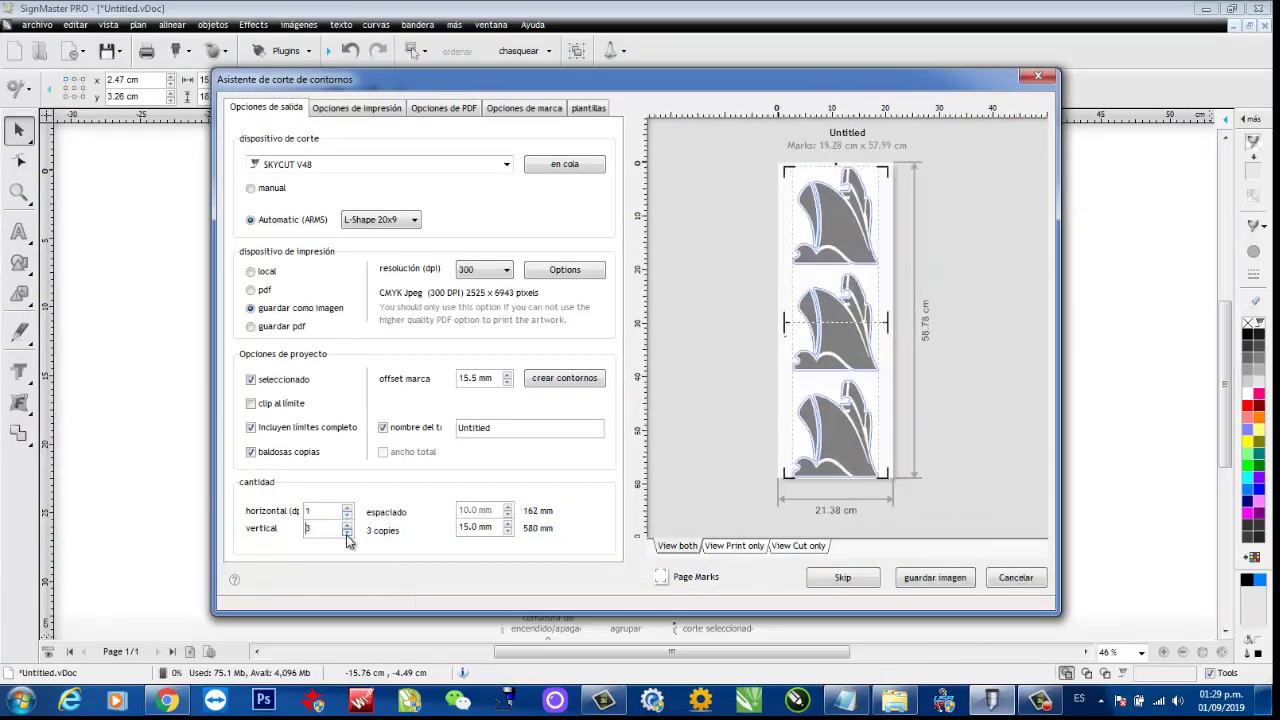
click(346, 533)
click(346, 533)
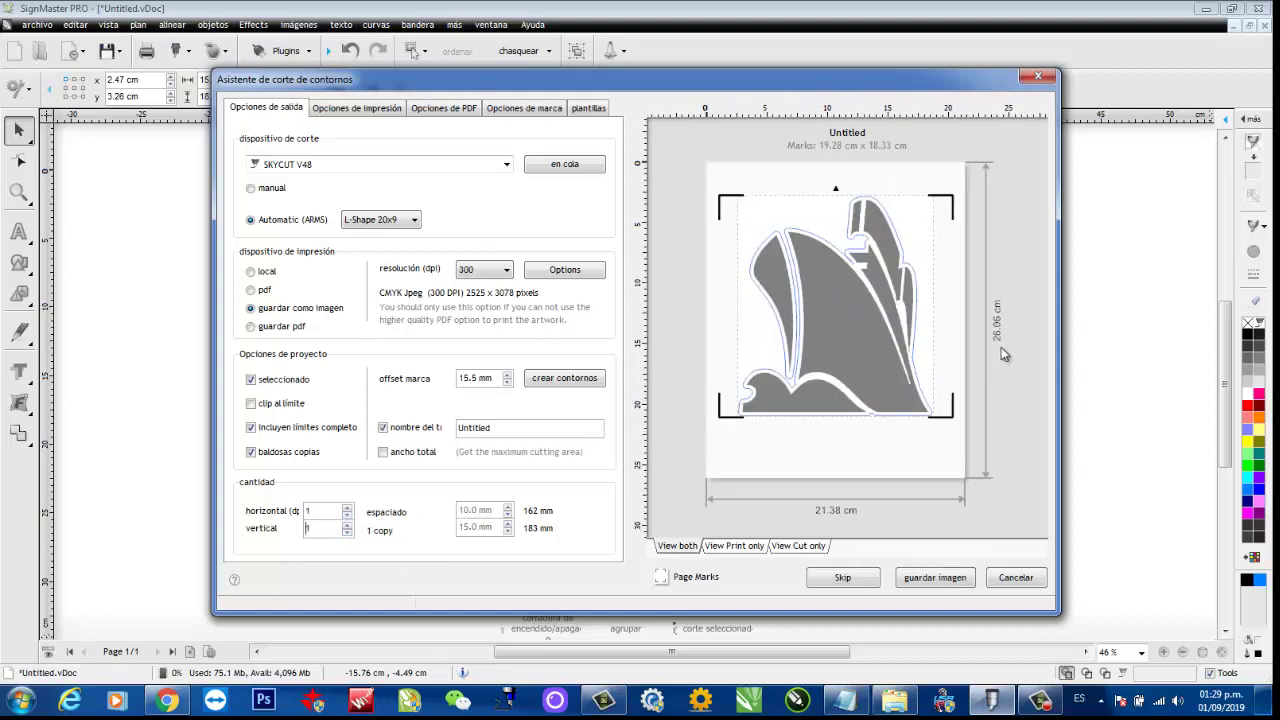
click(251, 451)
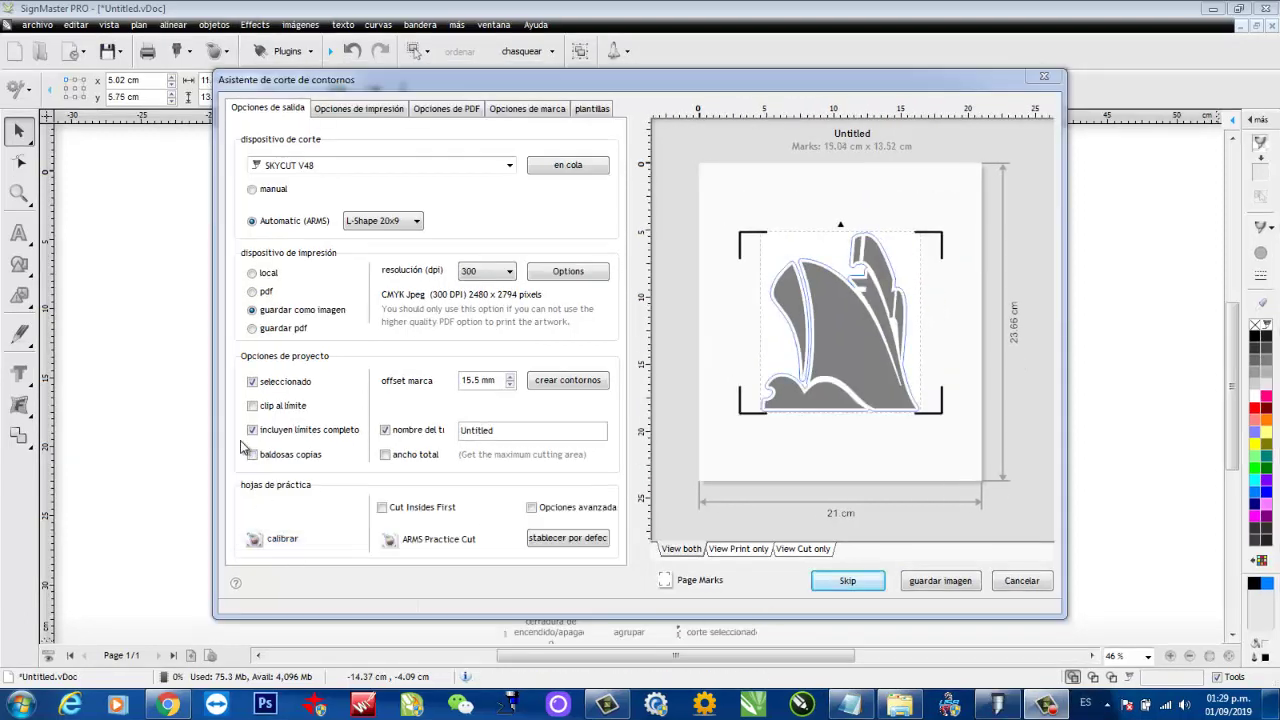
Print the single ship with its registration marks on the local EPSON L3150 Series printer
click(253, 274)
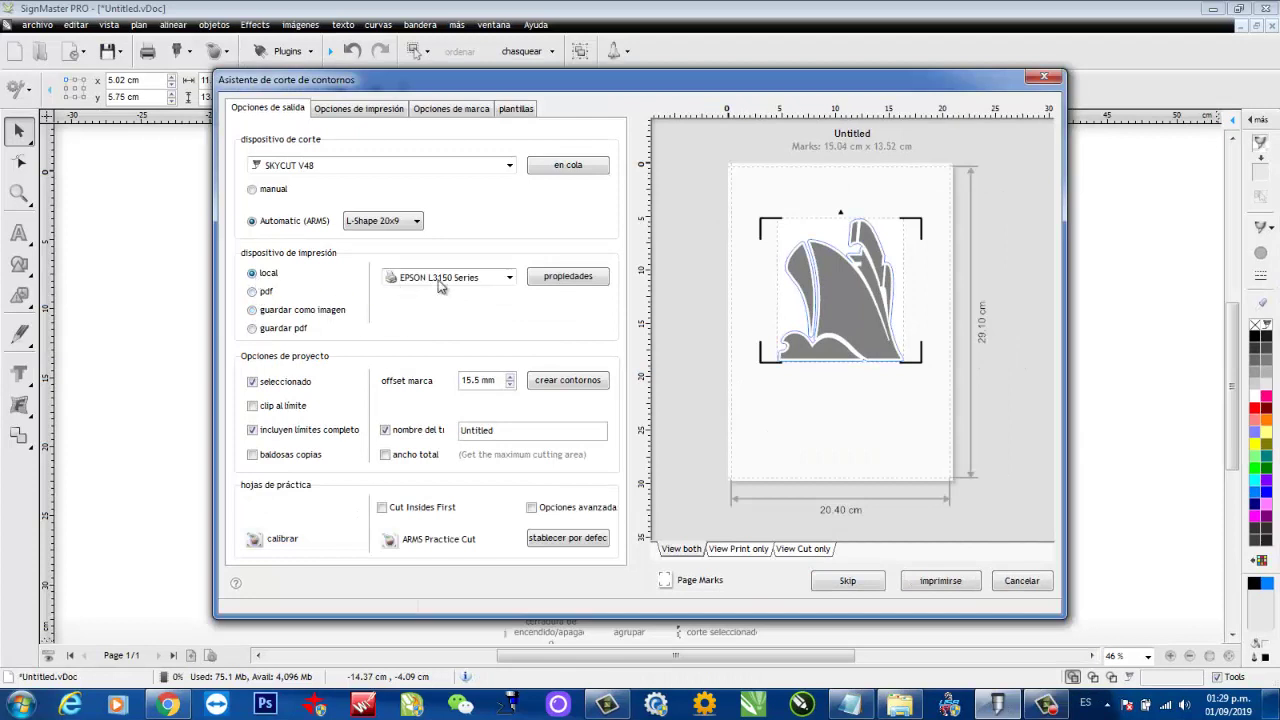
click(508, 278)
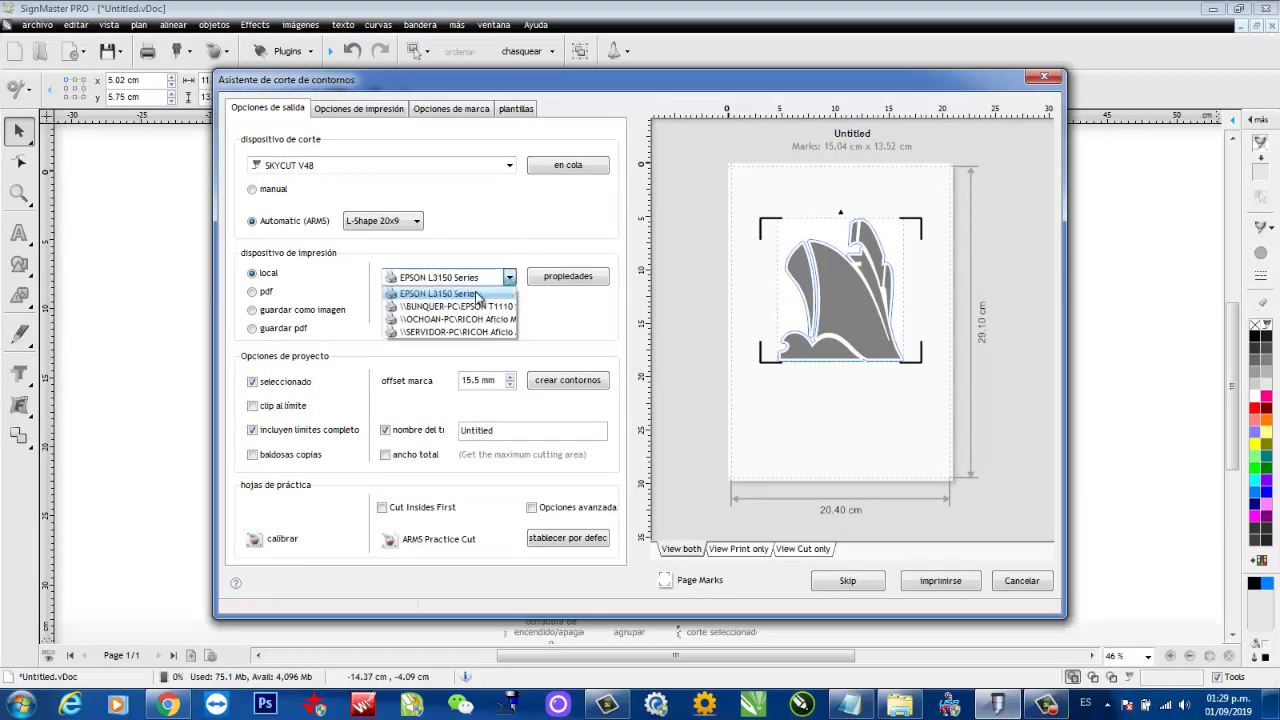
click(483, 294)
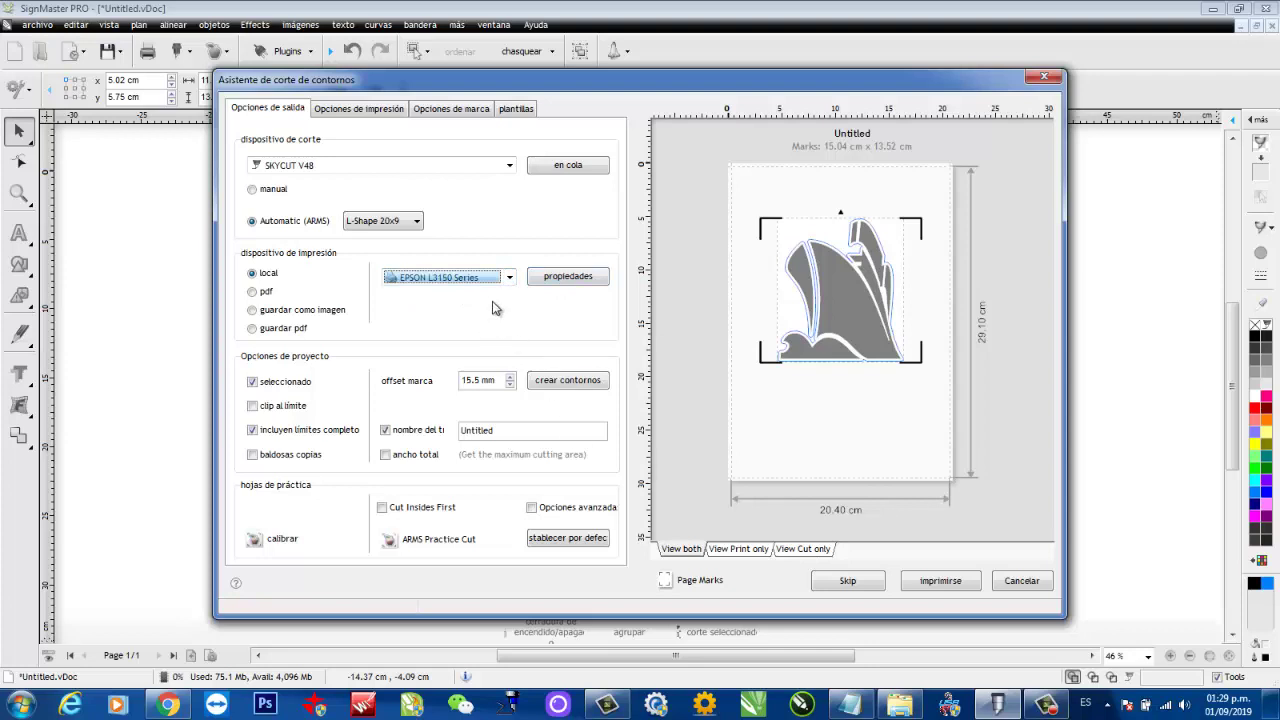
click(937, 582)
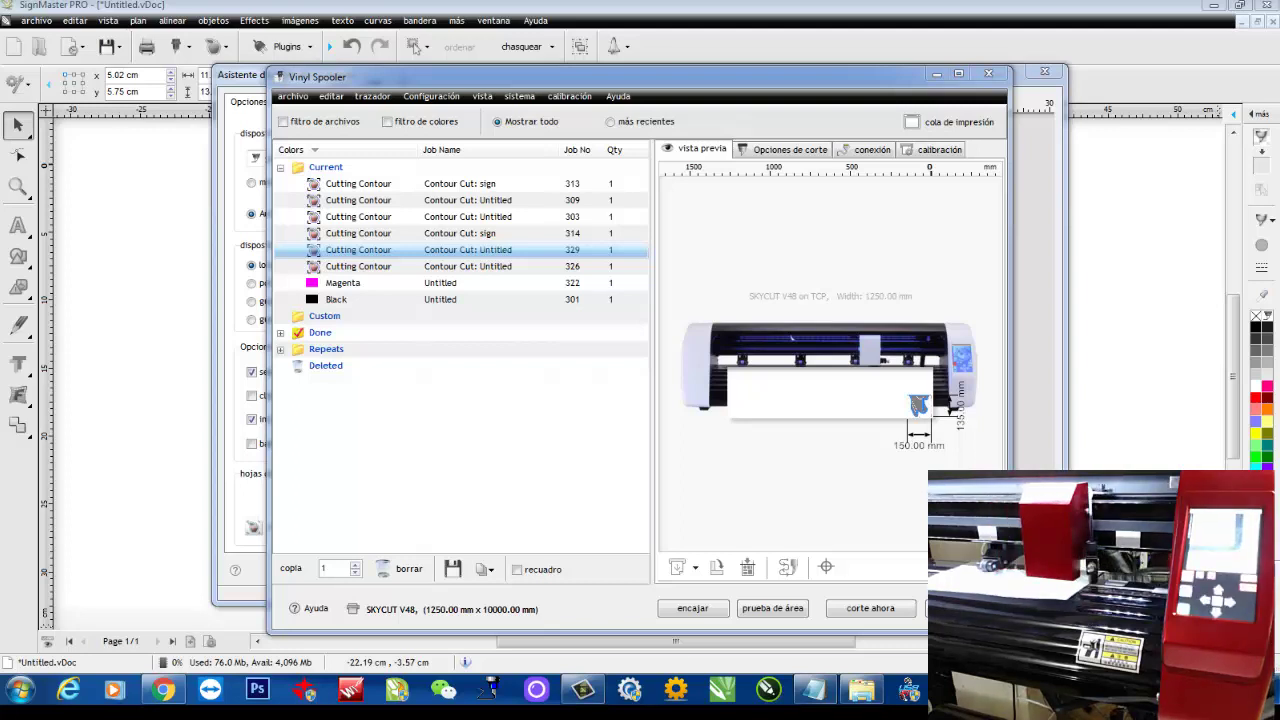
Send the ship's contour cut job to the SKYCUT V48 and continue through the registration mark alignment
click(872, 609)
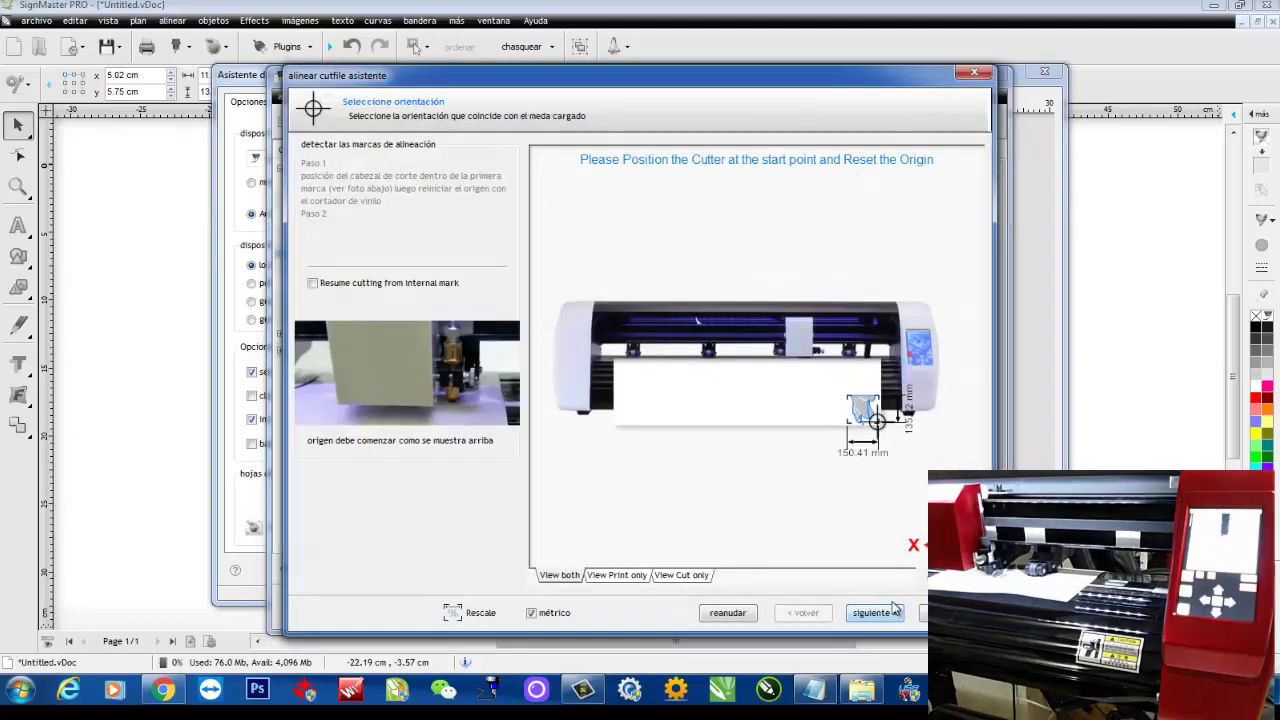
click(870, 613)
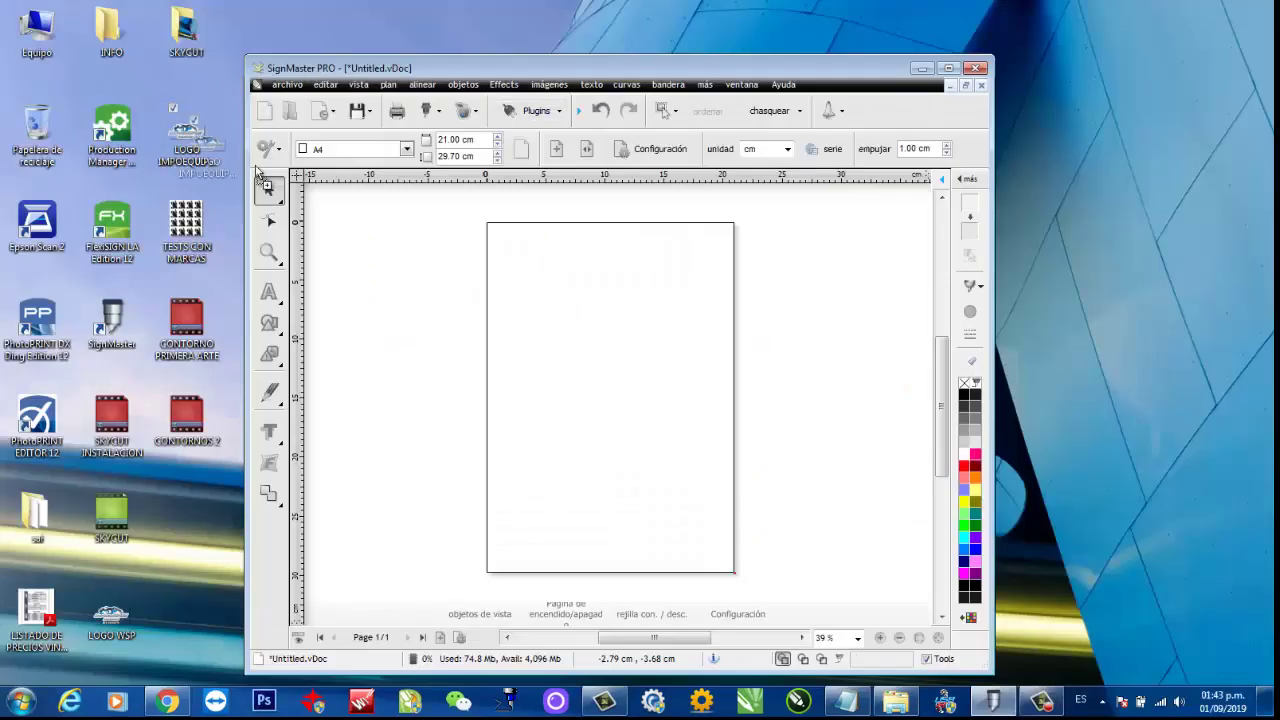
Bring the "LOGO IMPOEQUIPOS PNG" image from the Desktop onto the blank A4 page and maximize the window
key(ctrl+v)
click(521, 258)
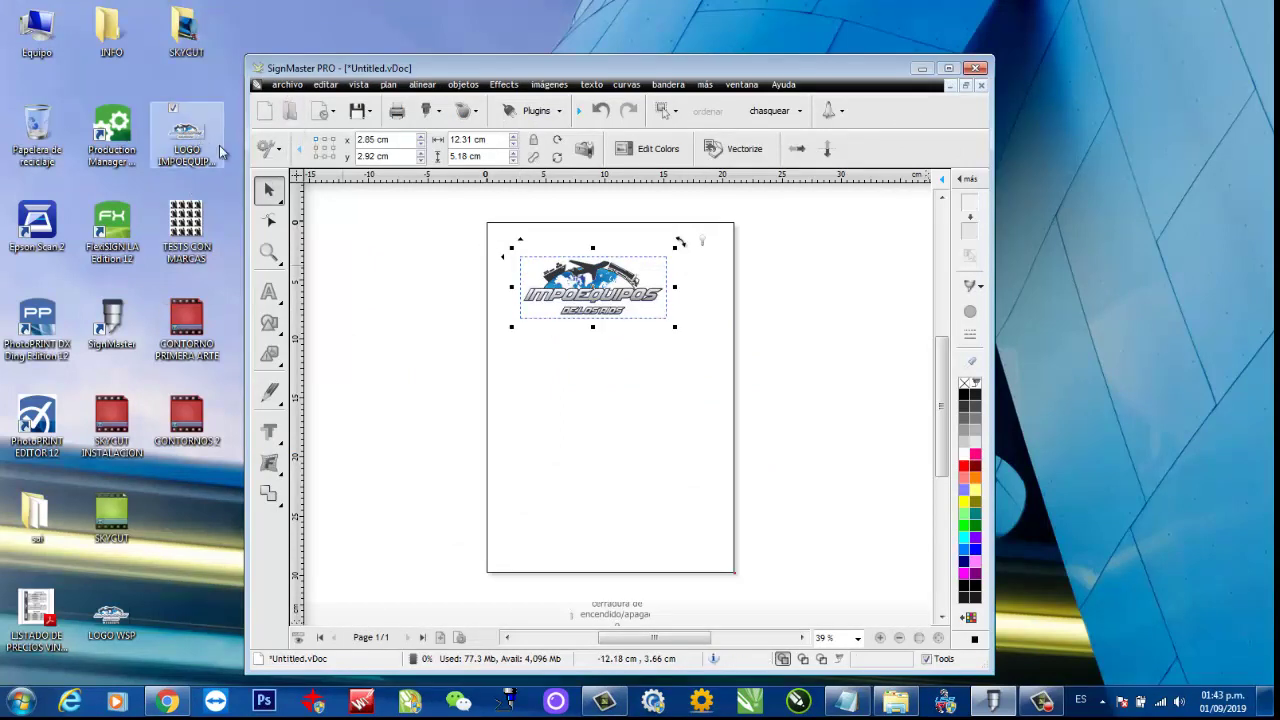
click(948, 68)
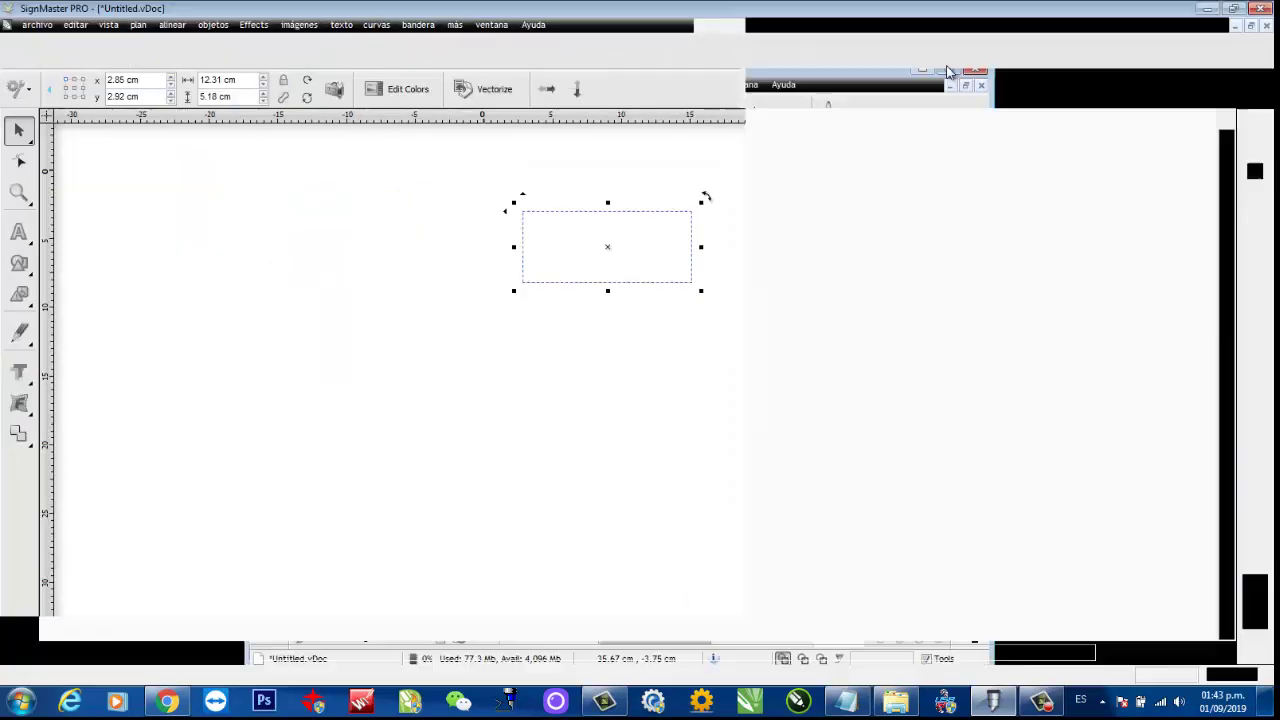
Scale the logo to about 10.98 × 4.62 cm and position it near the page's upper edge, at about x 5.40, y 3.77 cm
drag(637, 262, 652, 283)
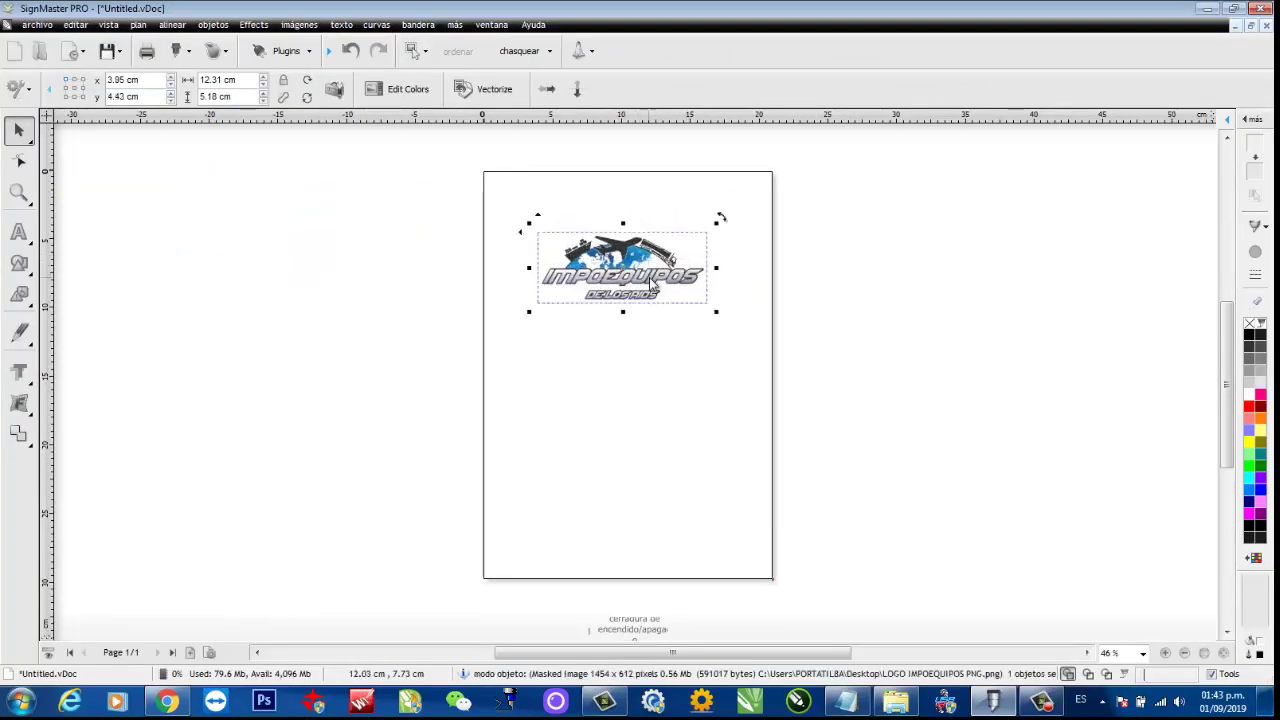
click(708, 254)
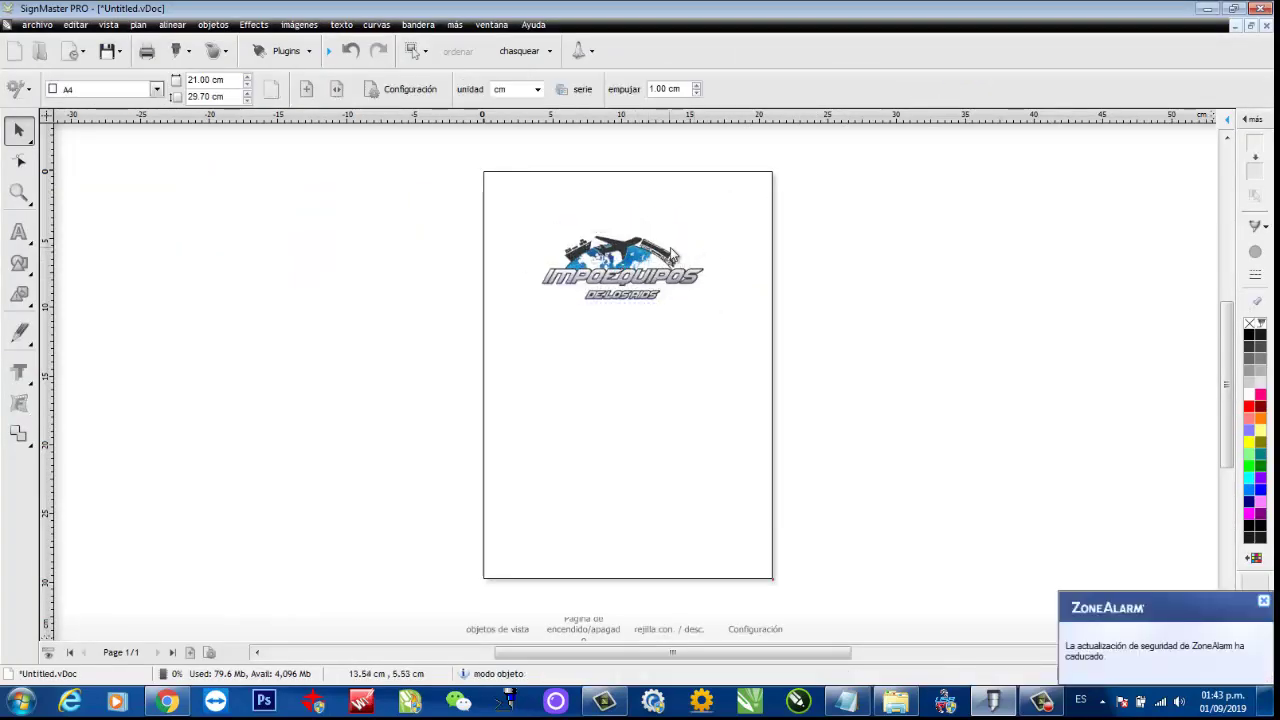
click(663, 266)
drag(716, 224, 700, 234)
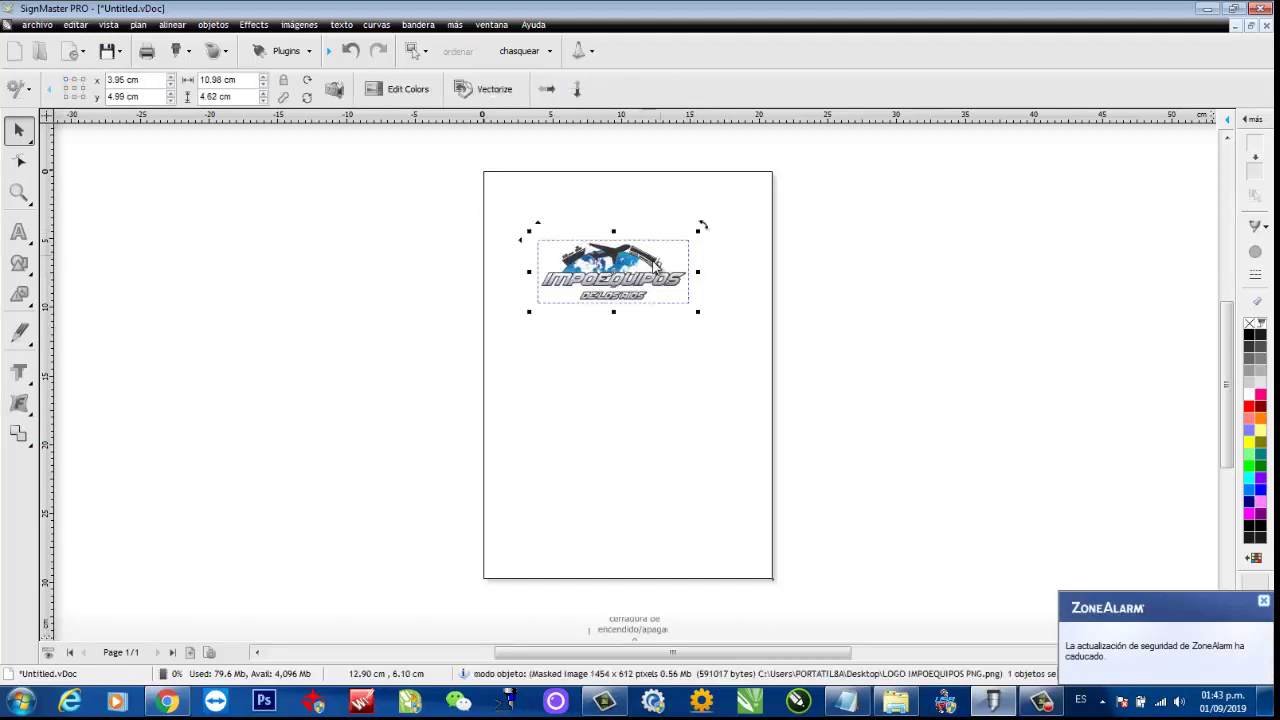
drag(643, 276, 663, 261)
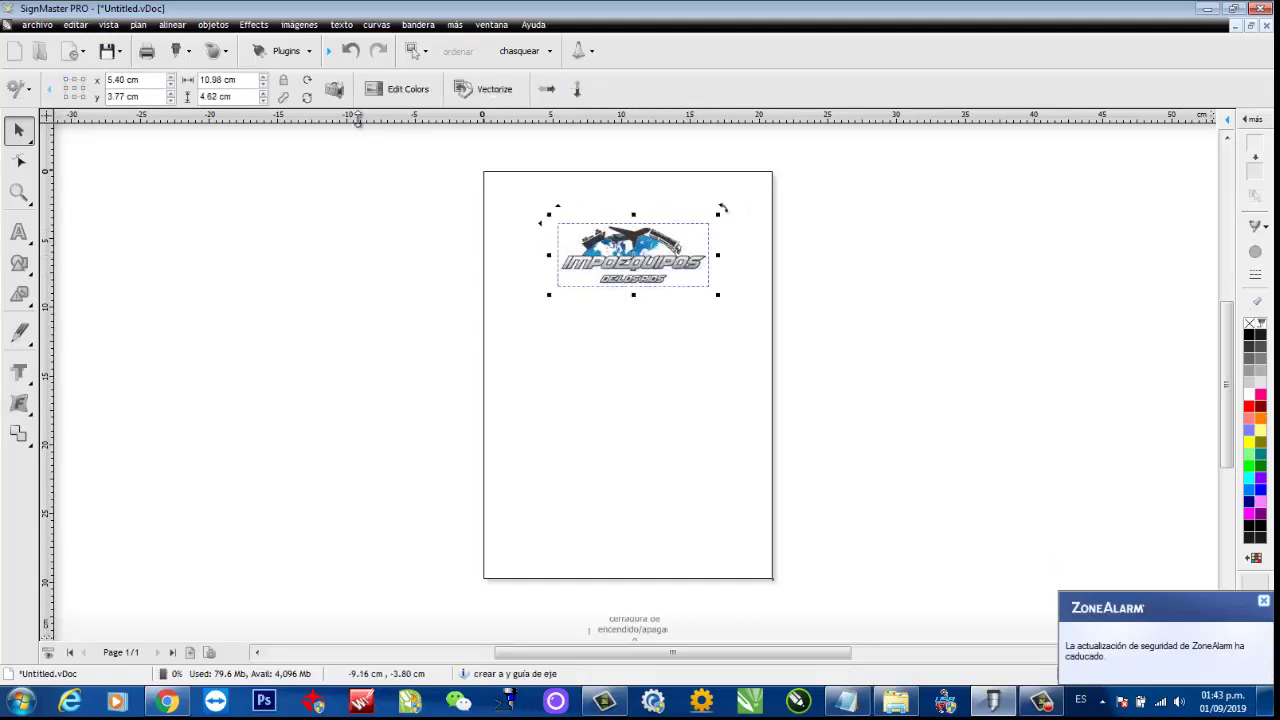
Start a contour cut for the logo with automatically traced image contours, using a preview opacity of 159, and apply the trace
click(215, 55)
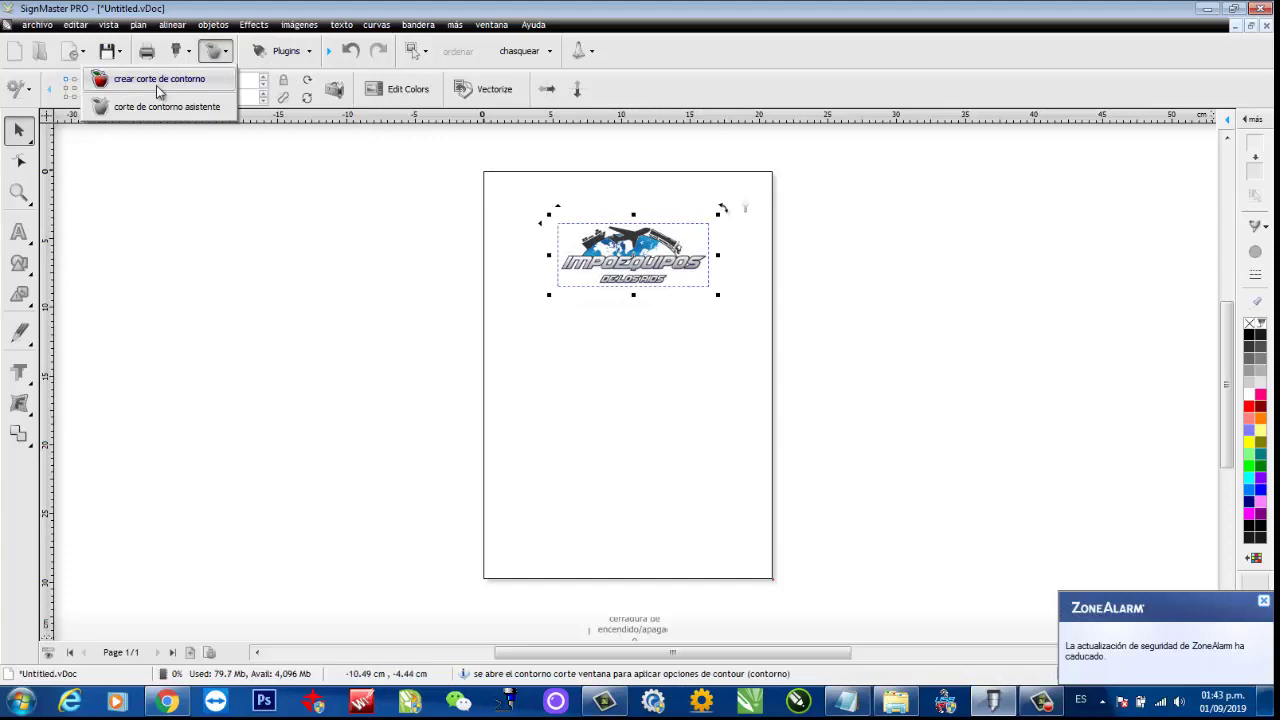
click(160, 84)
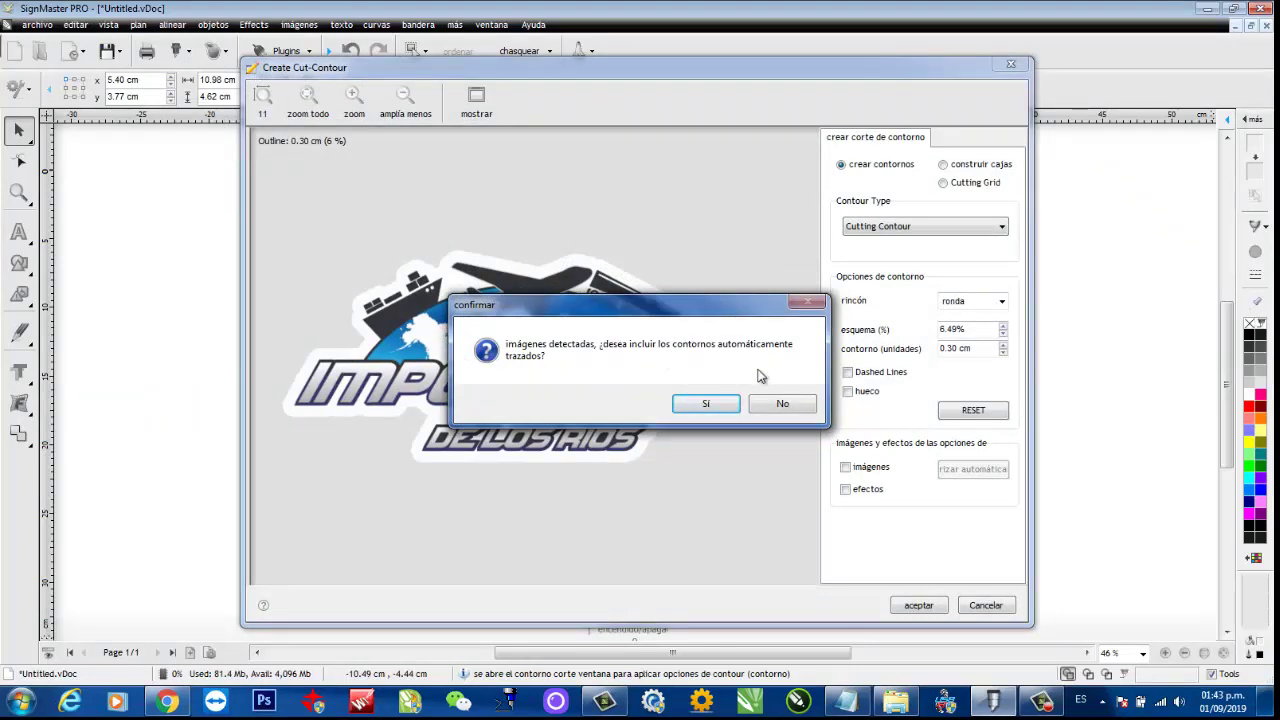
click(706, 405)
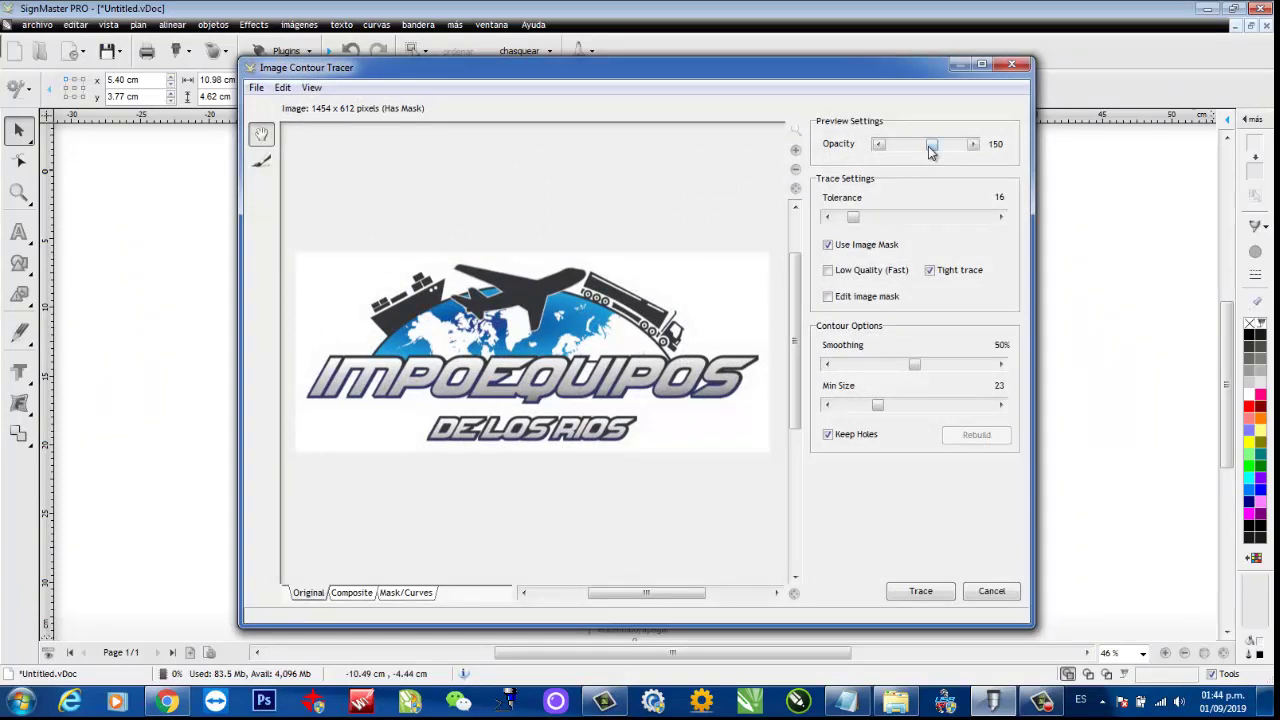
mouse_move(931, 148)
mouse_down()
mouse_move(918, 148)
mouse_move(946, 149)
mouse_move(934, 148)
mouse_up()
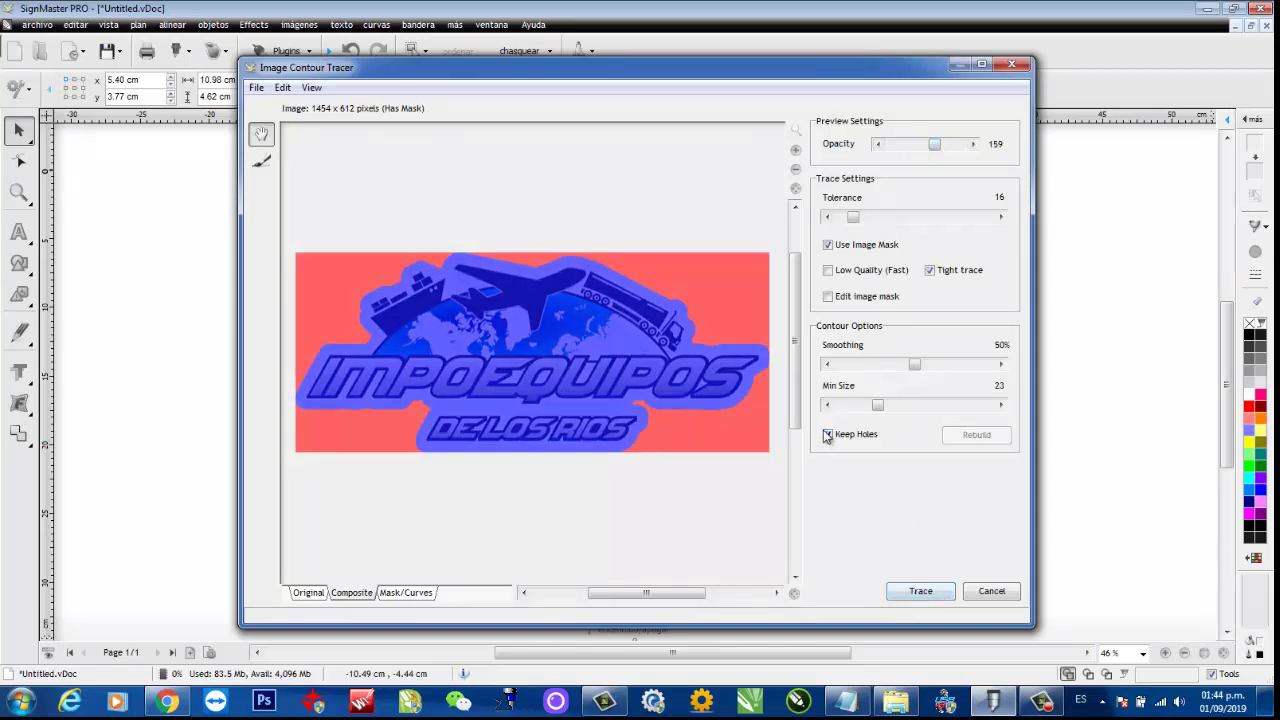
click(921, 594)
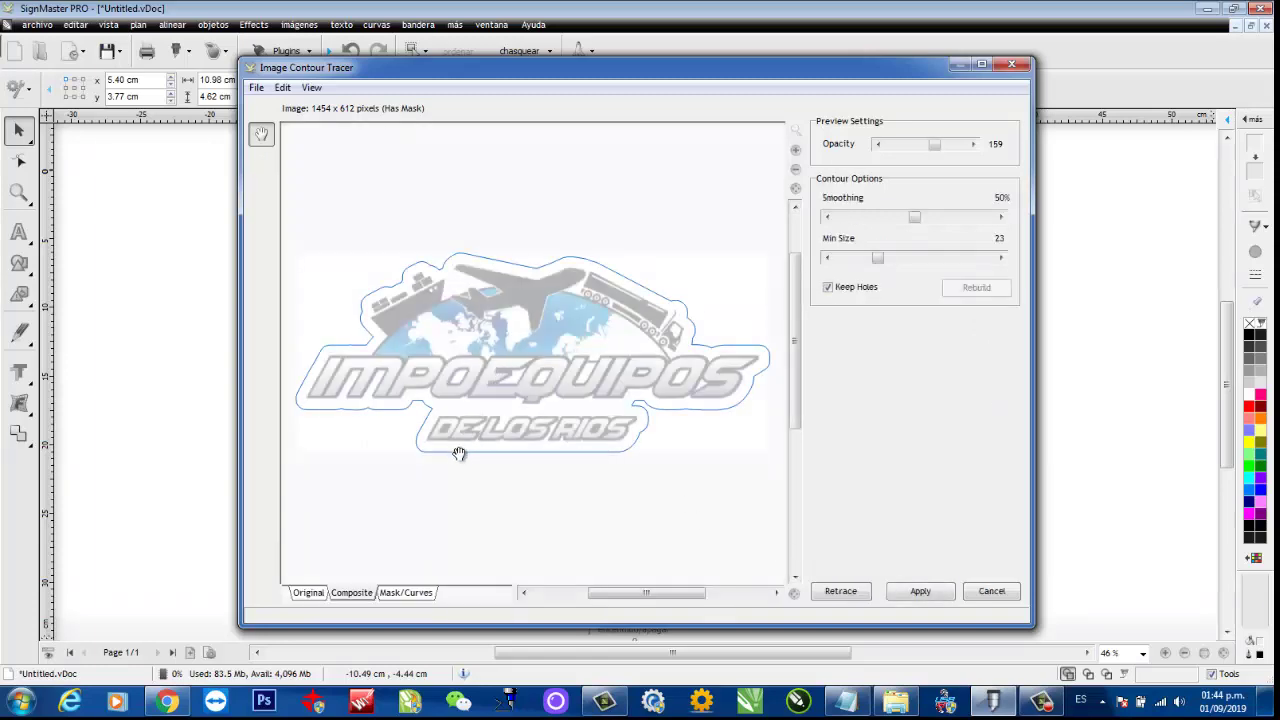
click(900, 592)
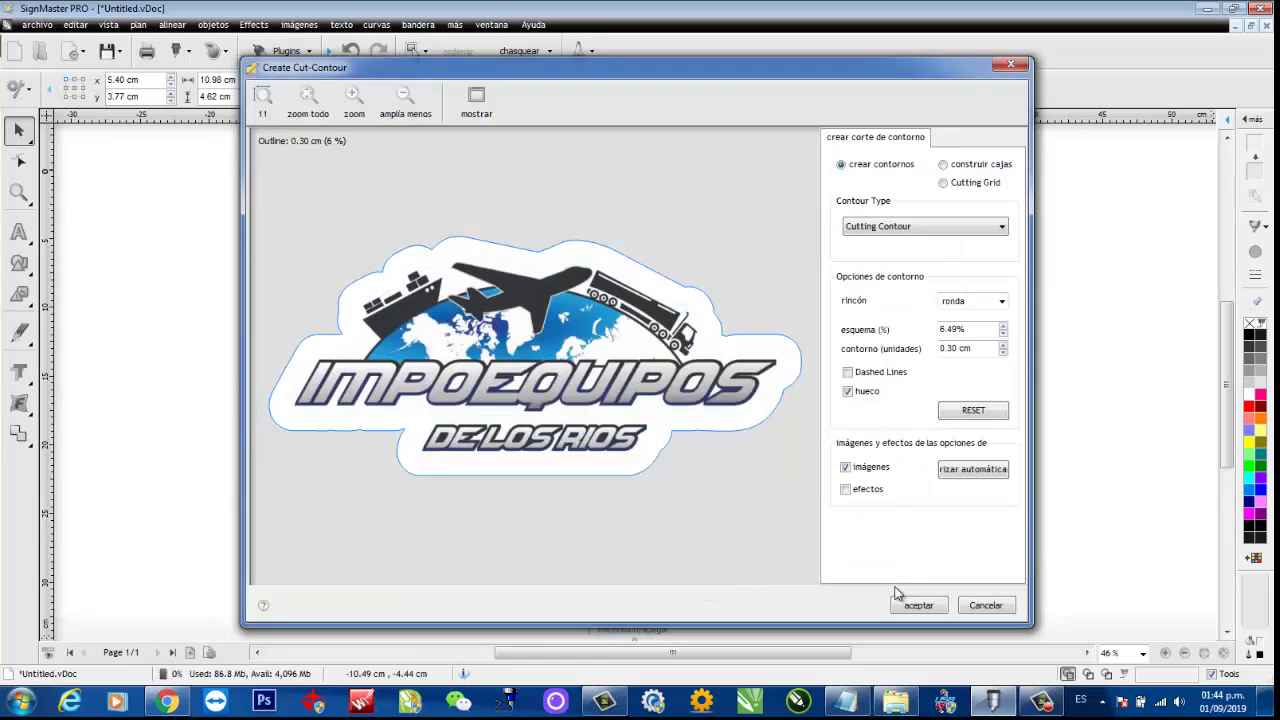
Try reducing the logo's contour offset to -0.15 cm
click(1003, 355)
click(1003, 355)
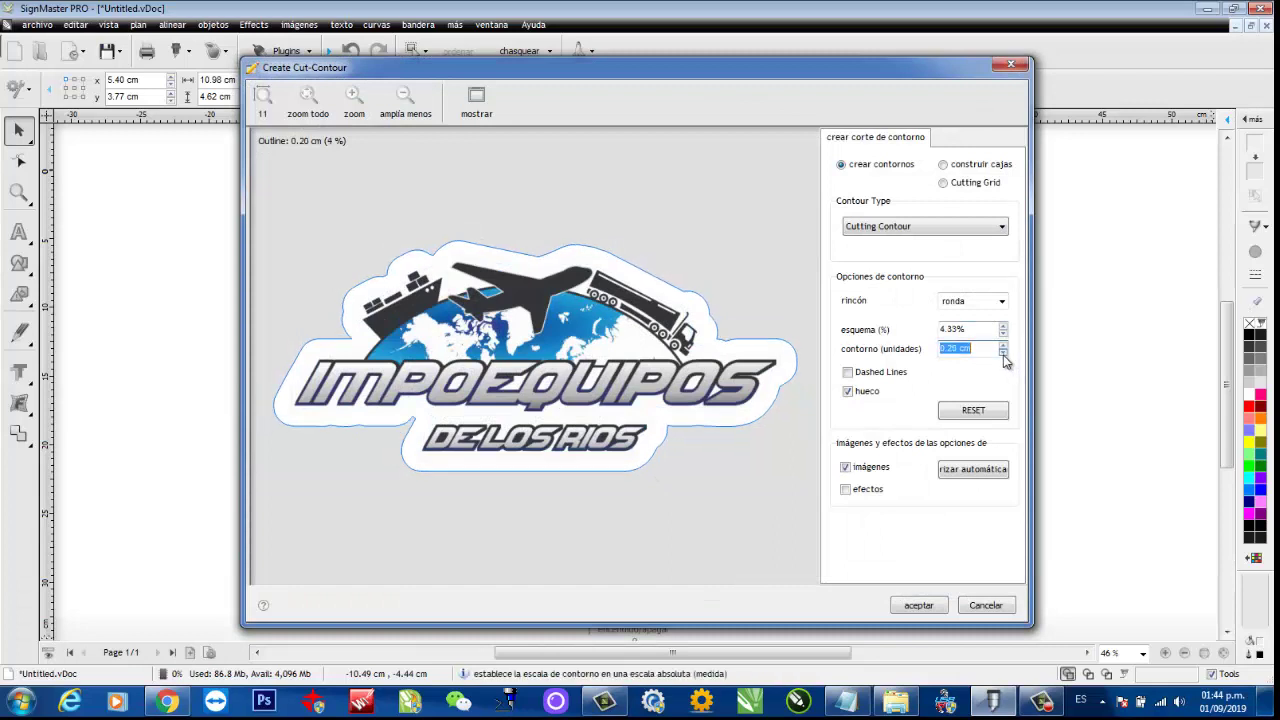
click(1003, 355)
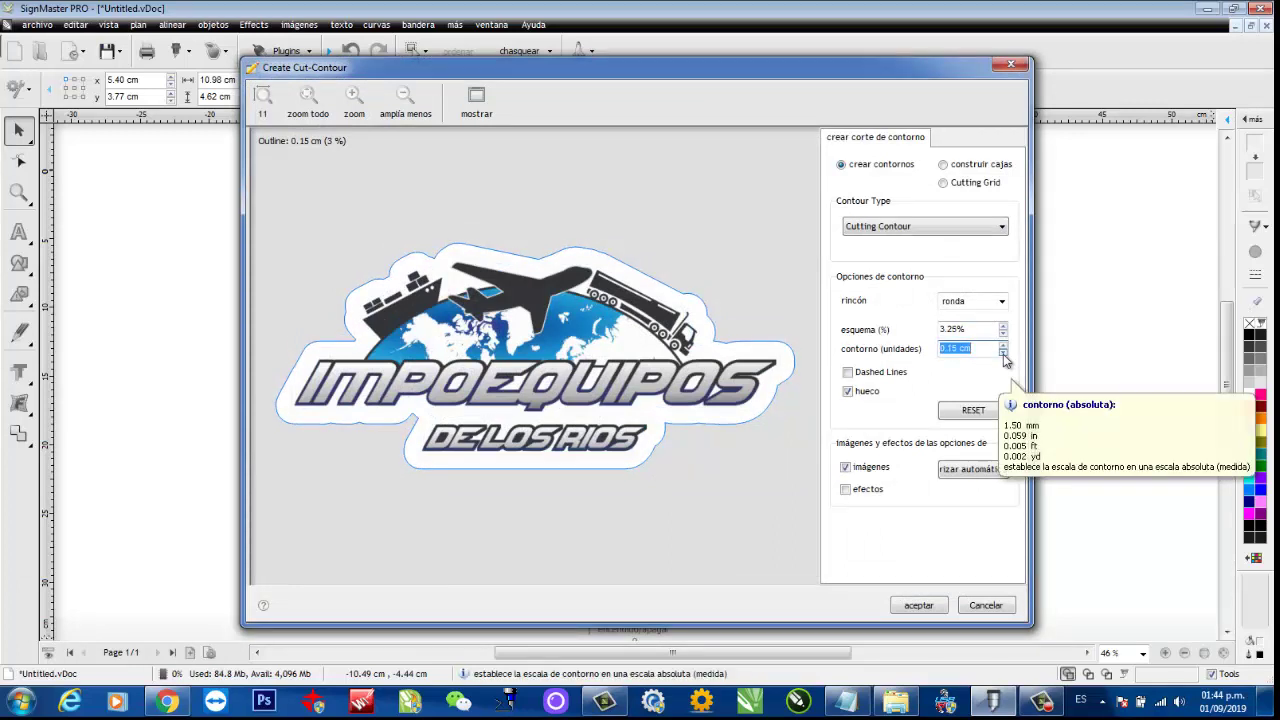
click(1003, 353)
click(1003, 353)
click(1003, 353)
click(1003, 353)
click(1003, 353)
click(1003, 353)
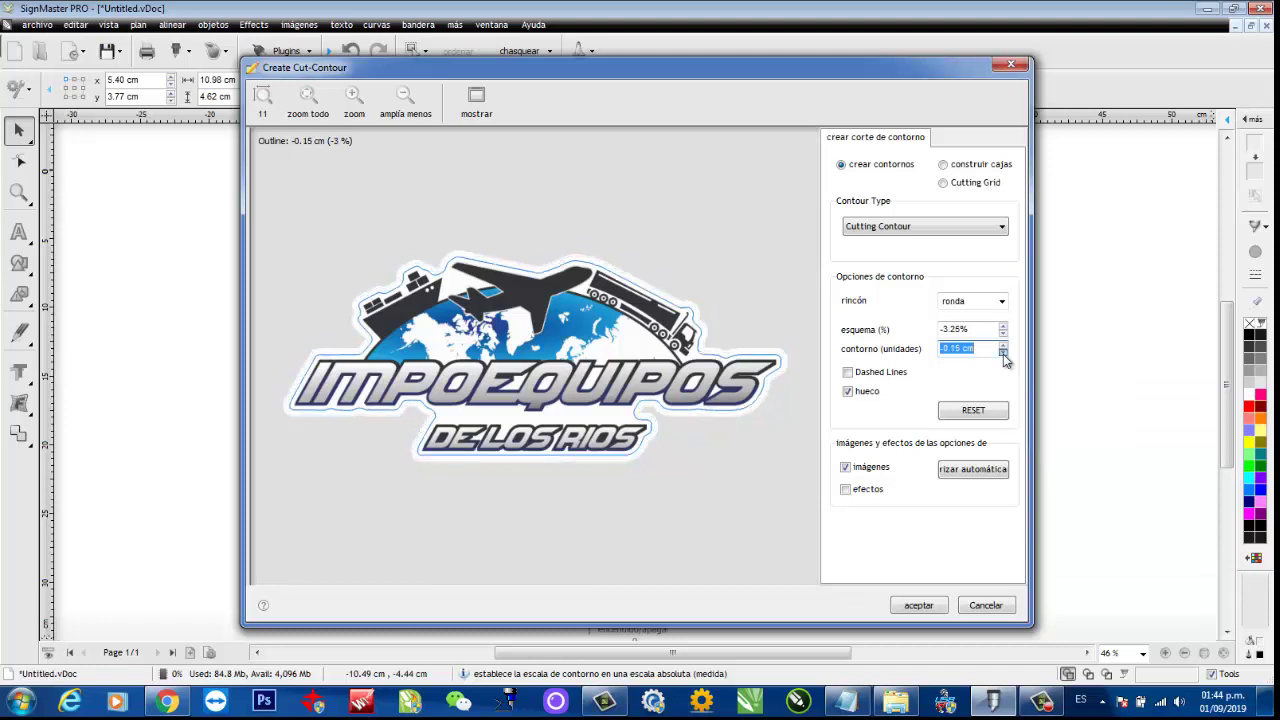
Set the logo's contour offset to 0.05 cm and create the cutting contour
click(1003, 345)
click(1003, 345)
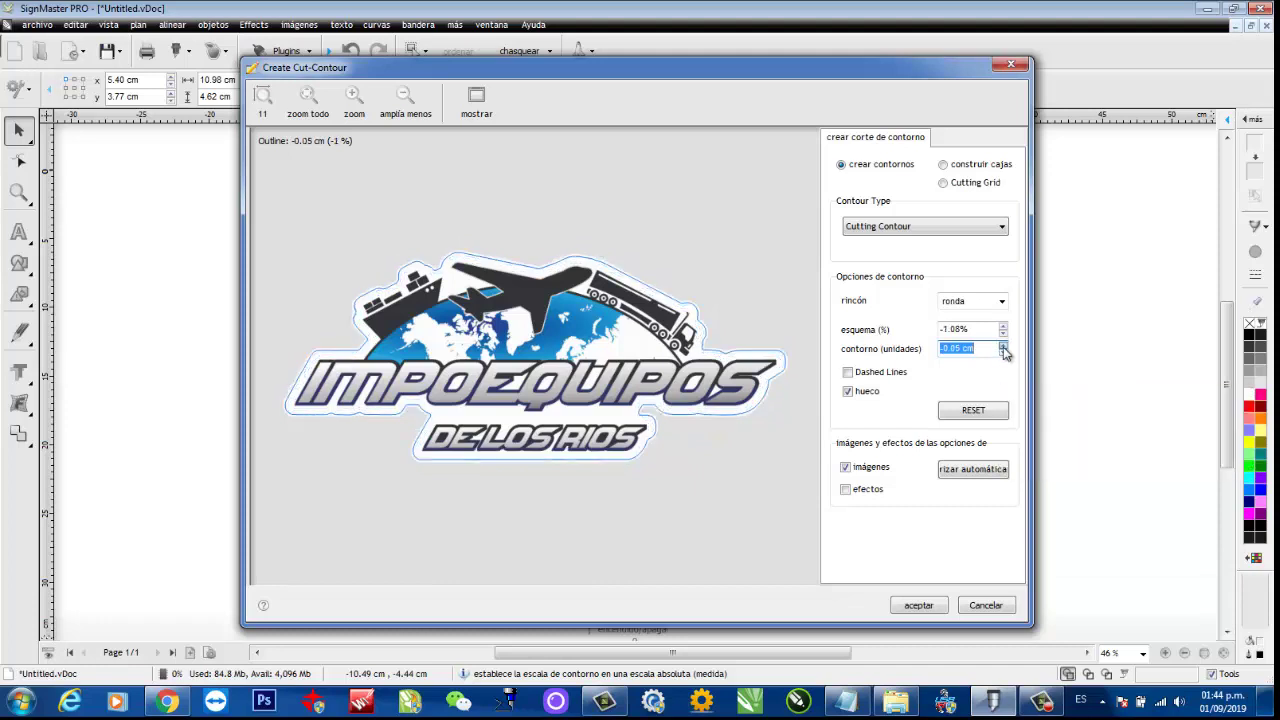
click(1003, 345)
click(1003, 345)
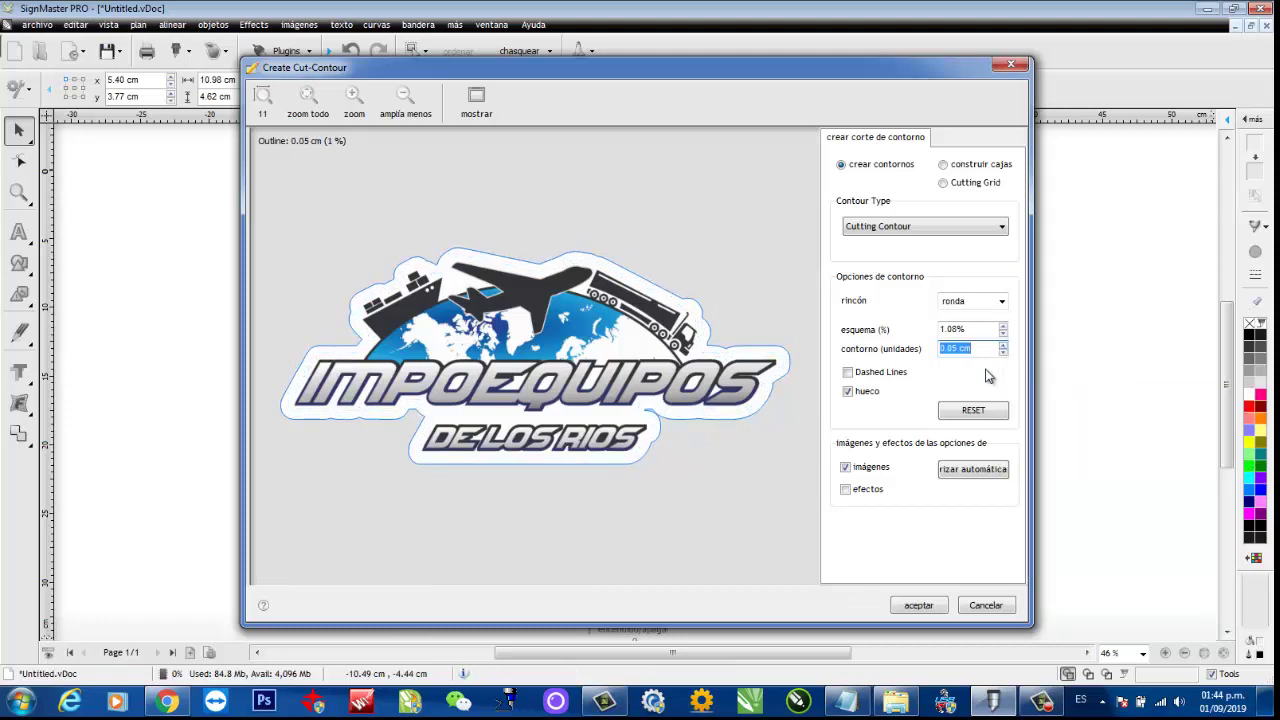
click(918, 606)
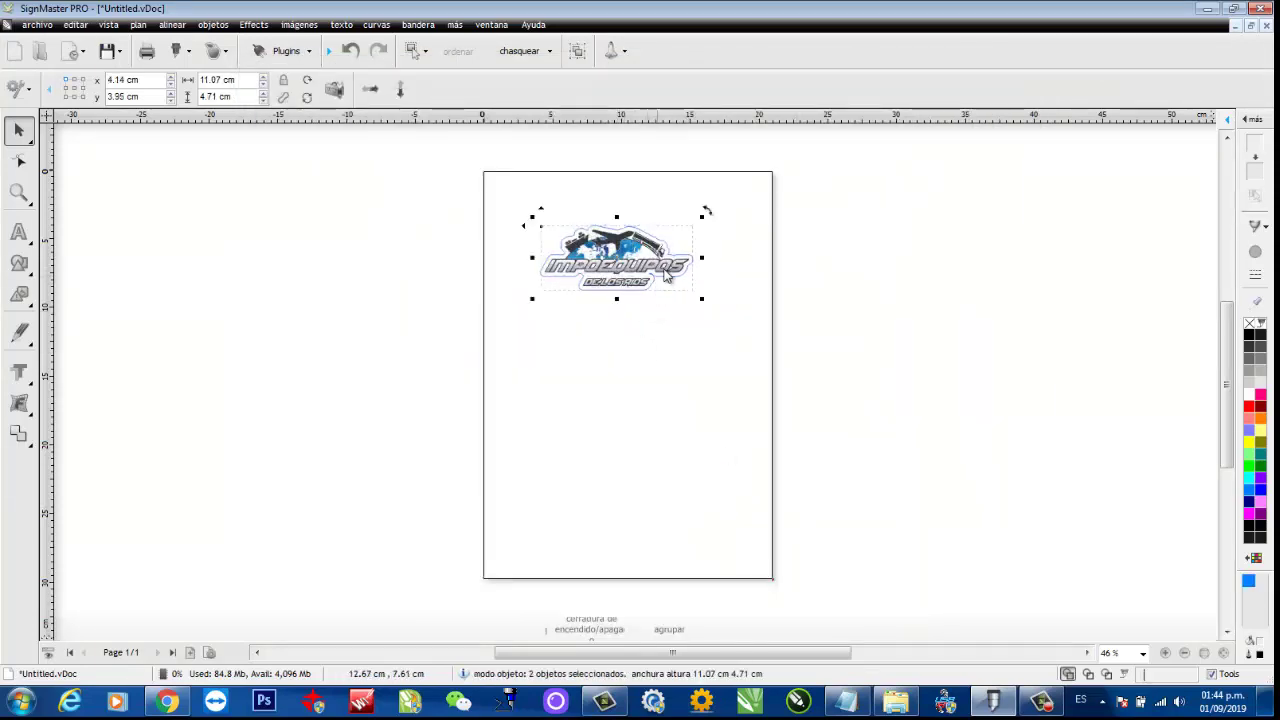
scroll(649, 257, up, 1)
scroll(620, 364, up, 5)
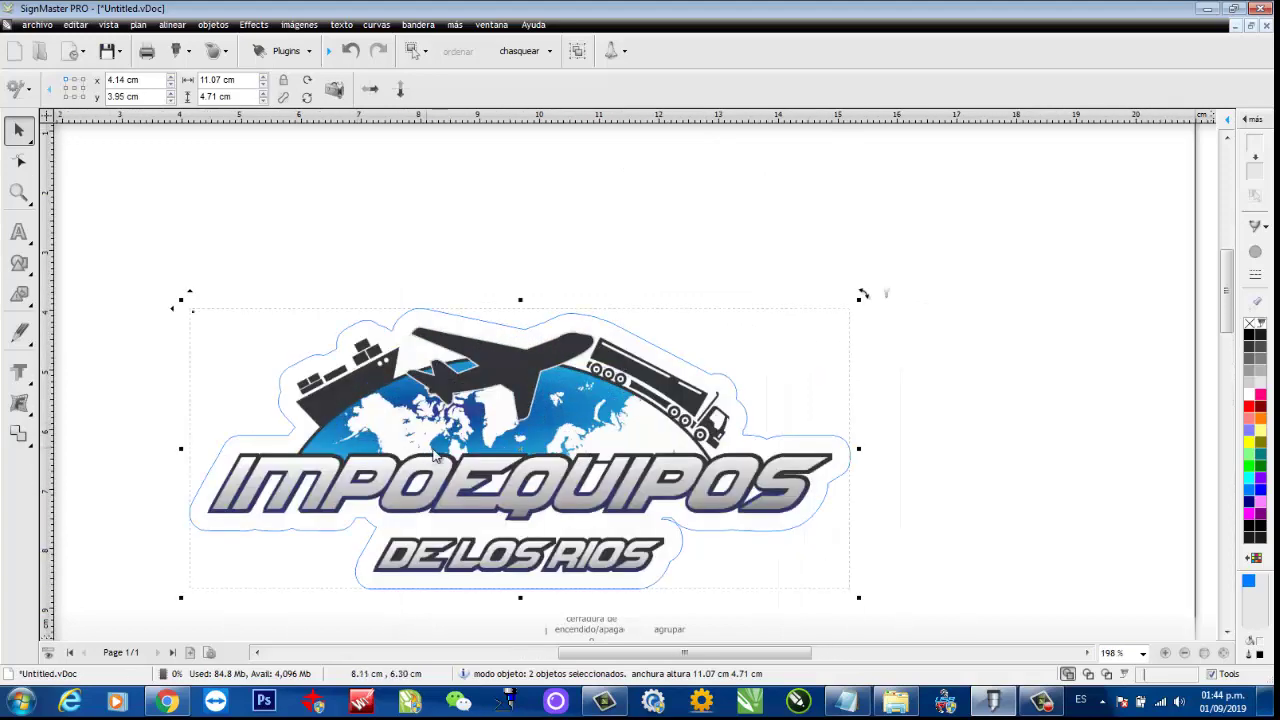
Open the file properties of "LOGO IMPOEQUIPOS PNG" on the Desktop to examine its file type
click(1208, 12)
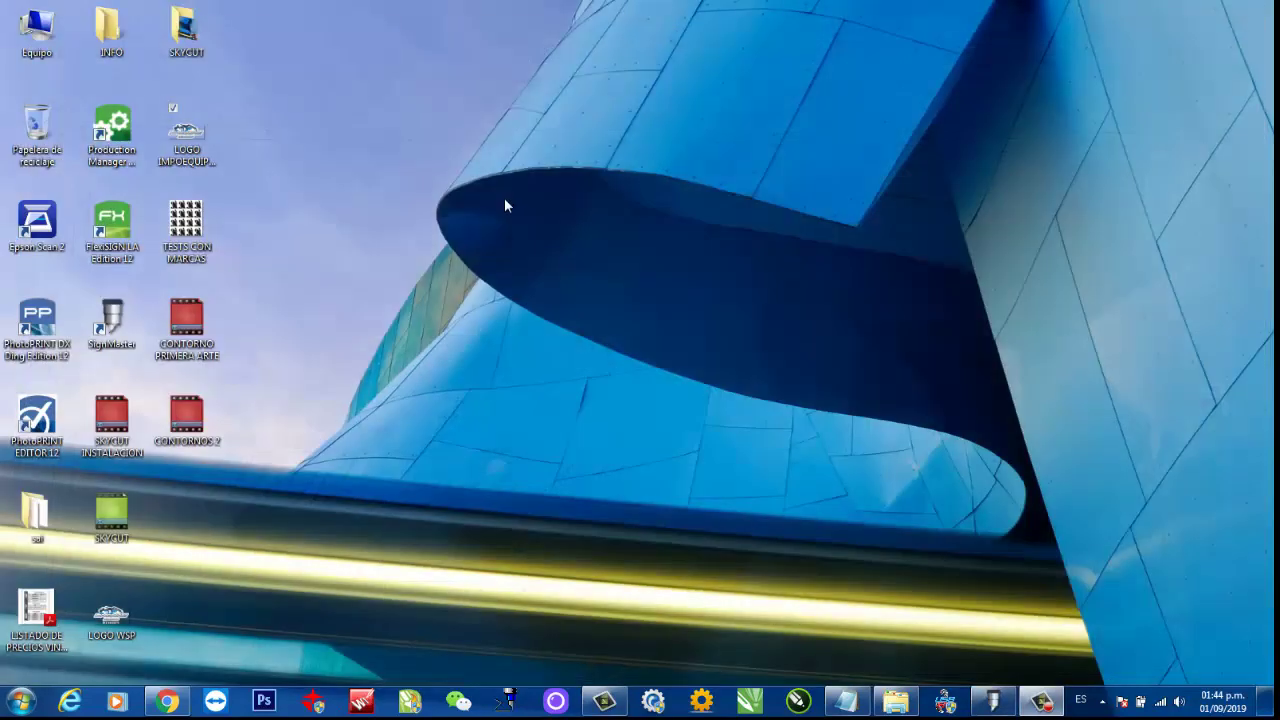
right_click(187, 128)
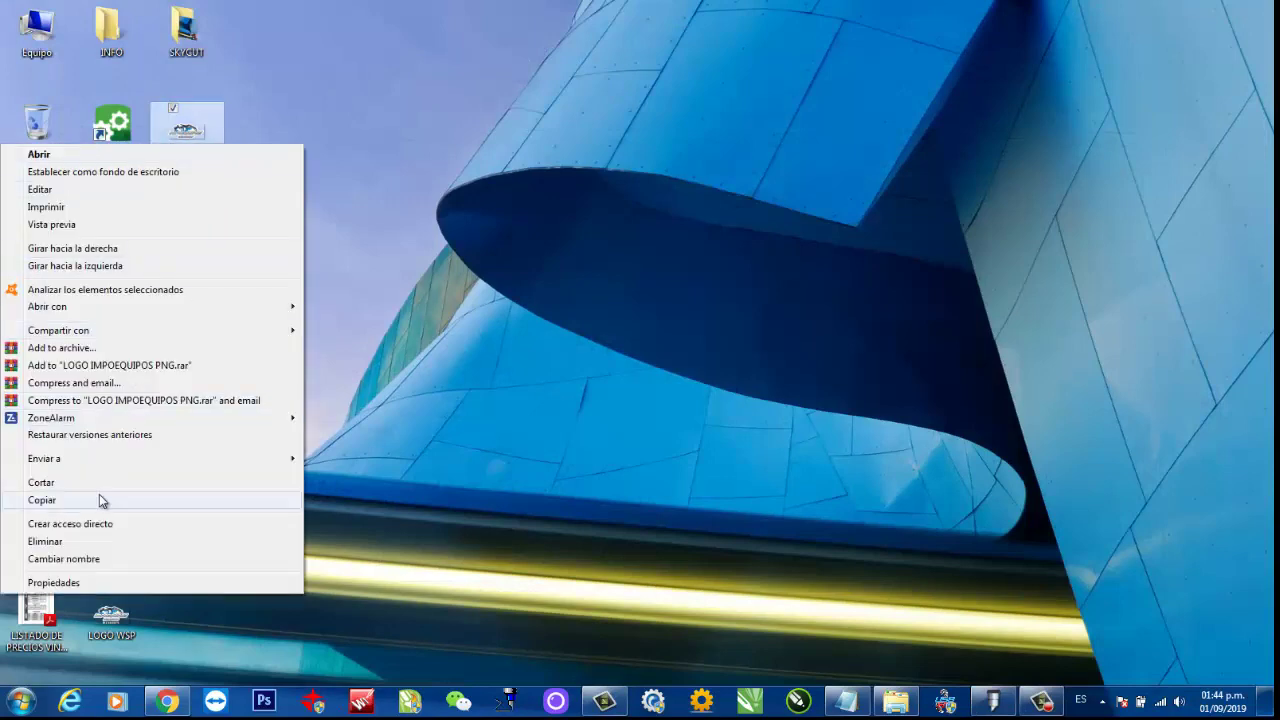
click(75, 582)
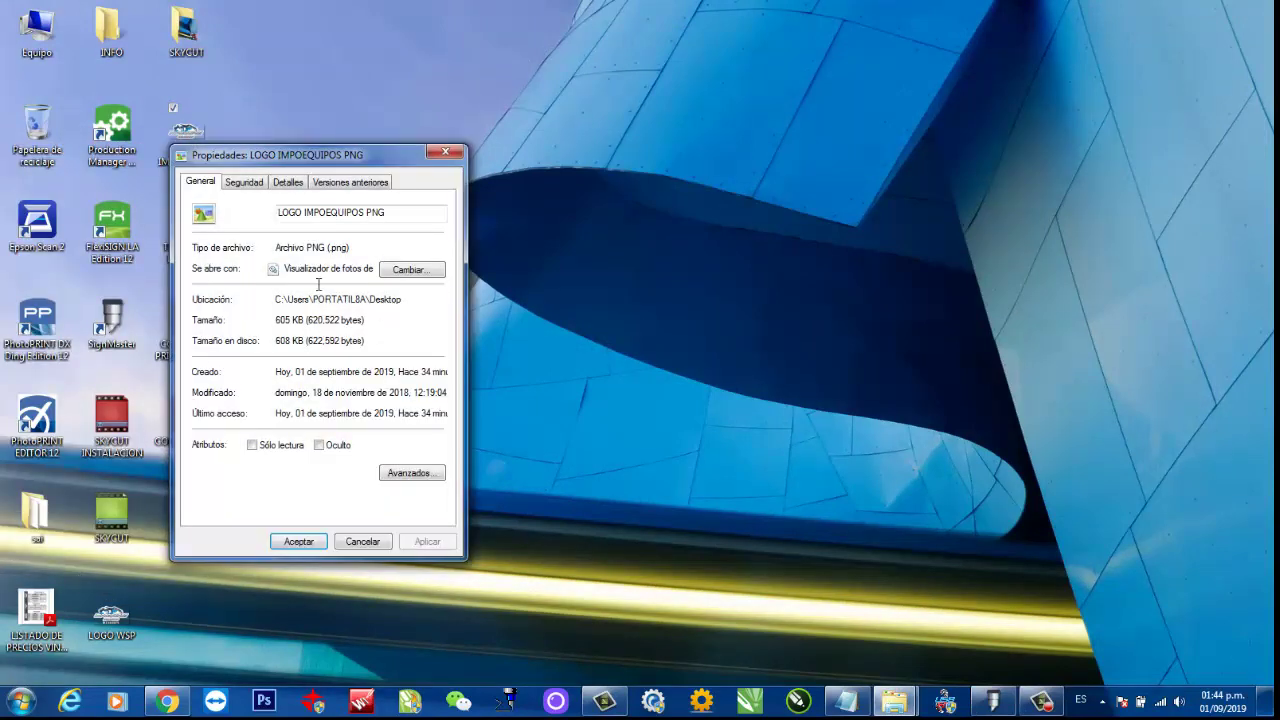
Close the file properties, switch back to SignMaster and open the contour cutting wizard for the selected logo and its contour
click(445, 151)
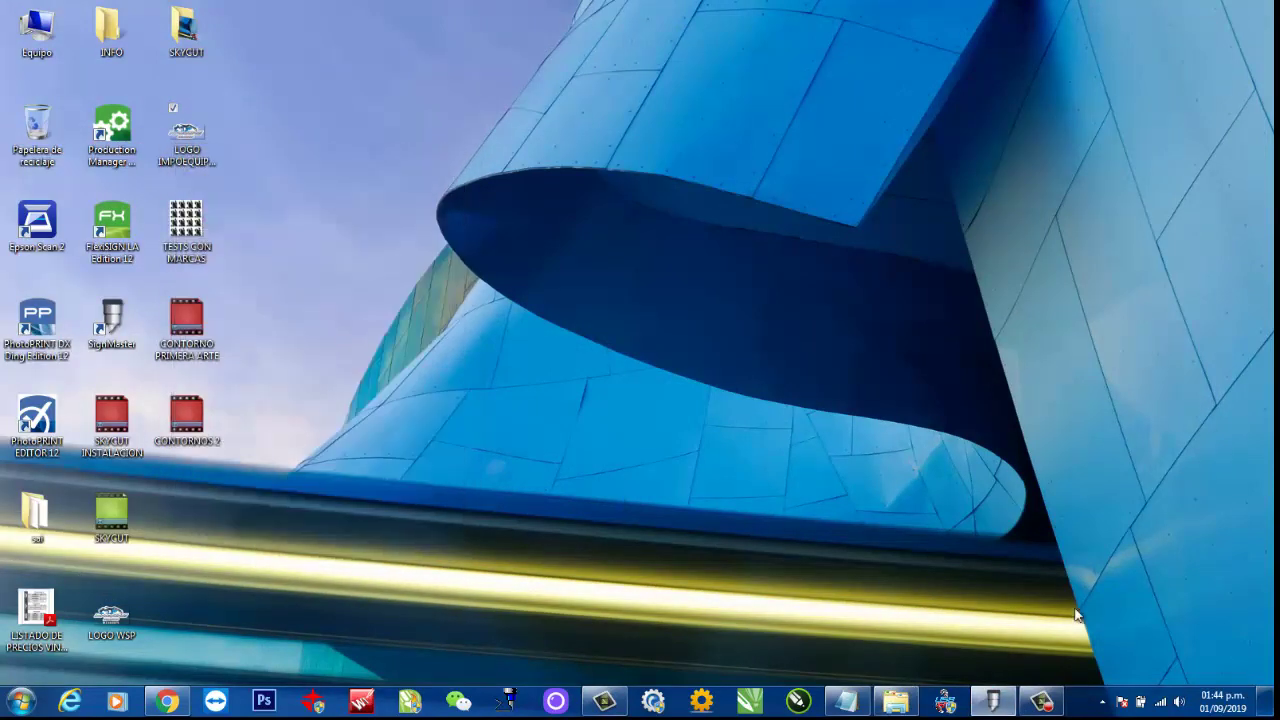
click(992, 700)
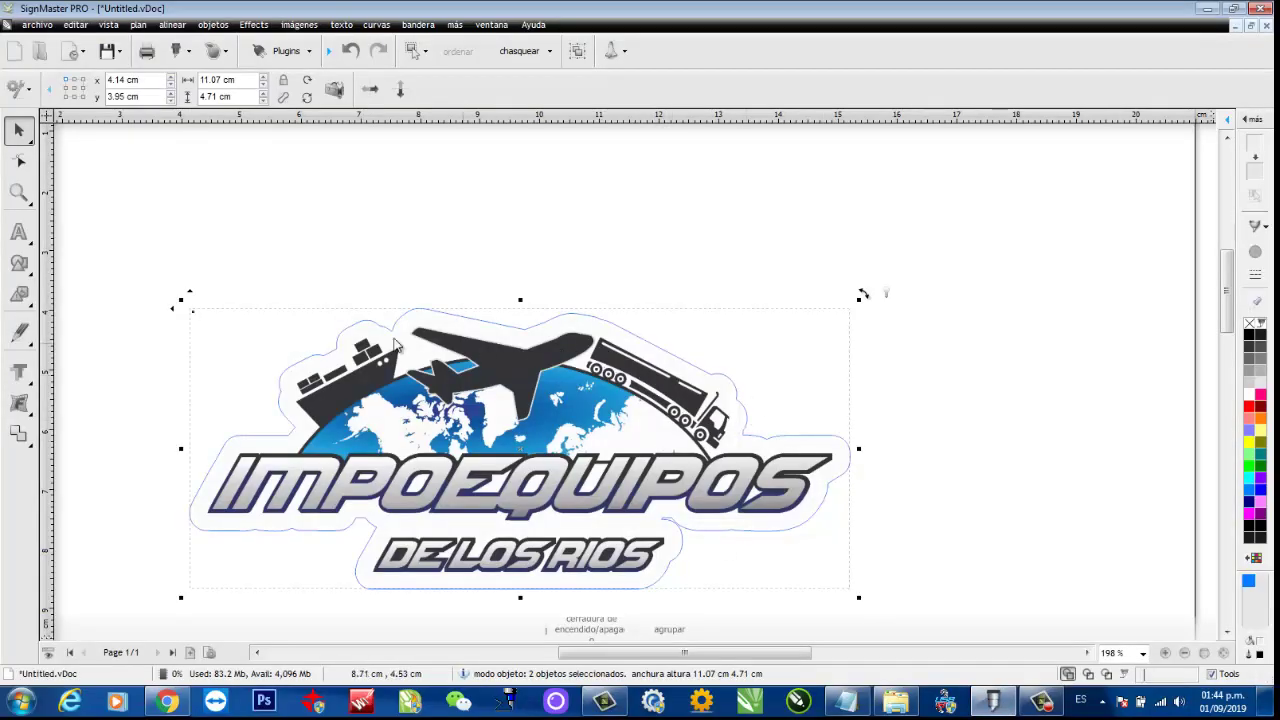
scroll(506, 203, down, 2)
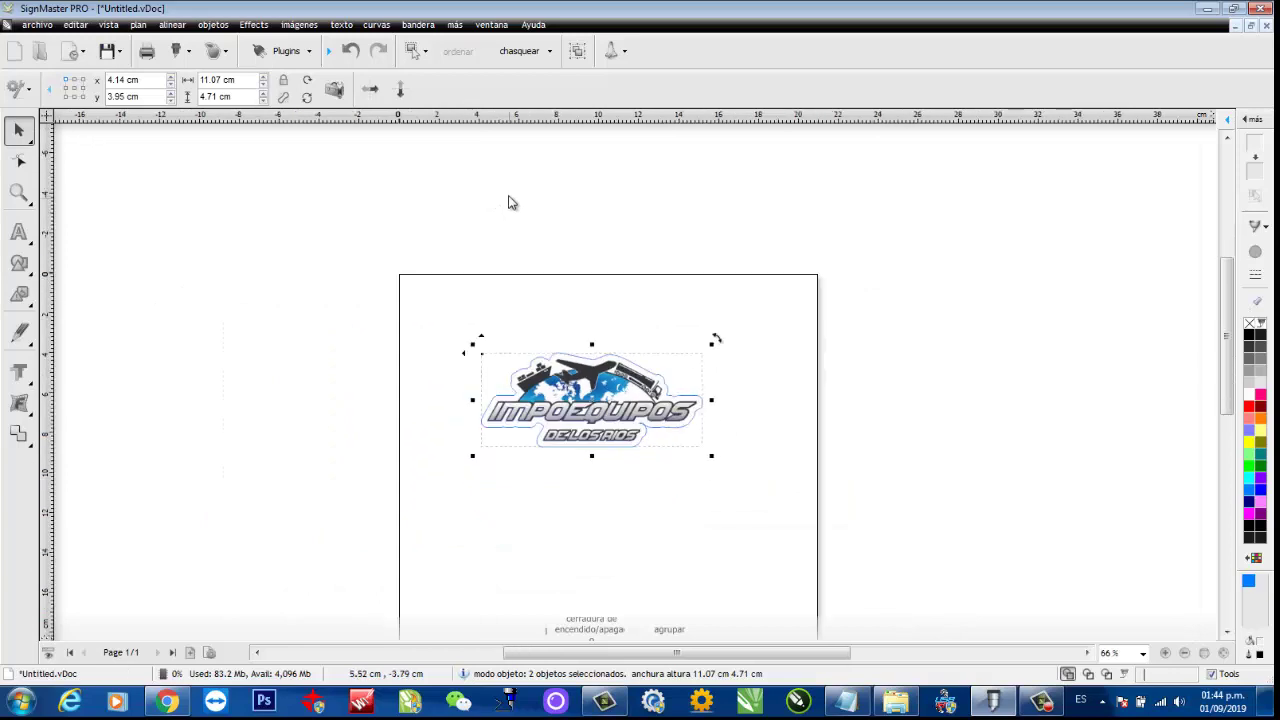
scroll(1224, 347, down, 1)
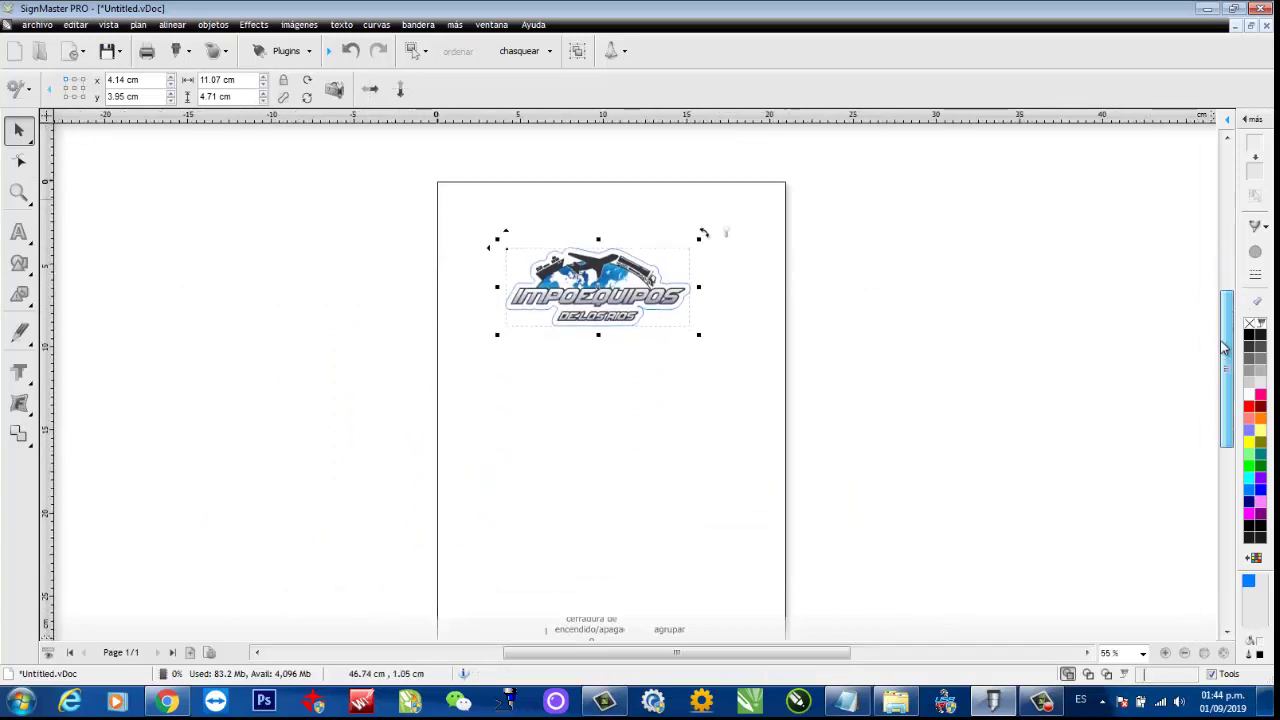
scroll(1224, 347, down, 1)
click(218, 51)
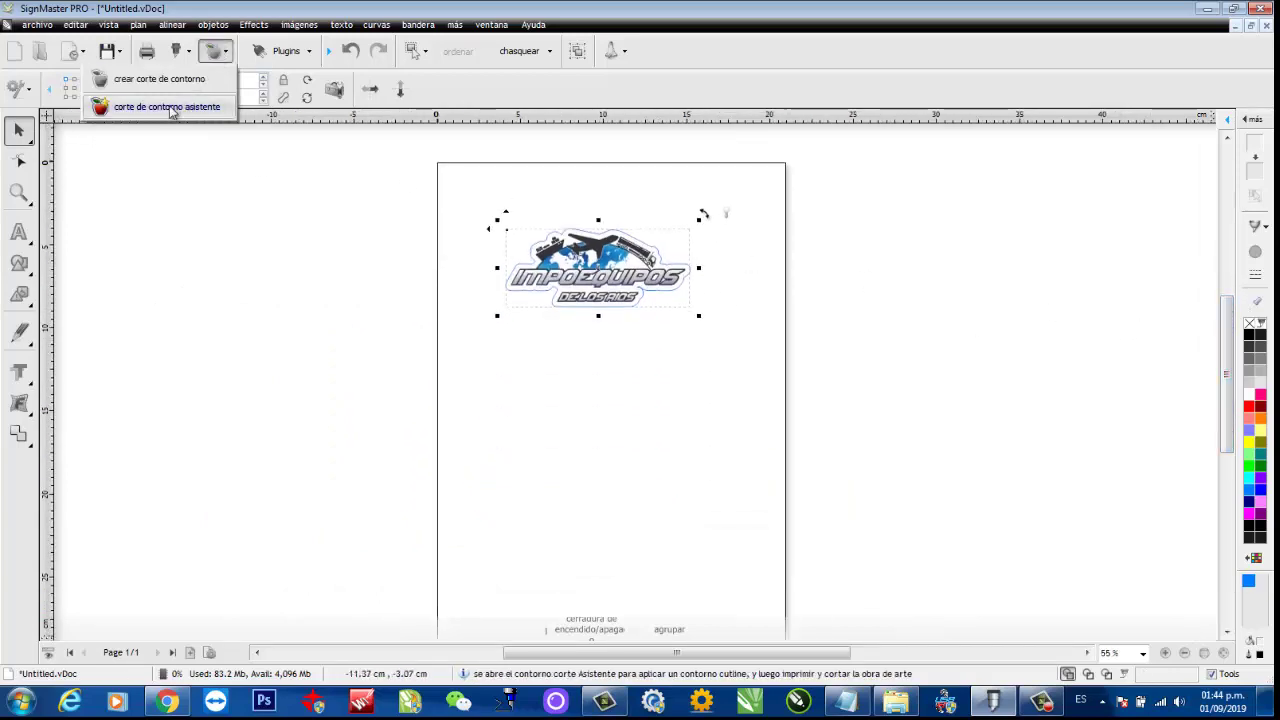
click(170, 107)
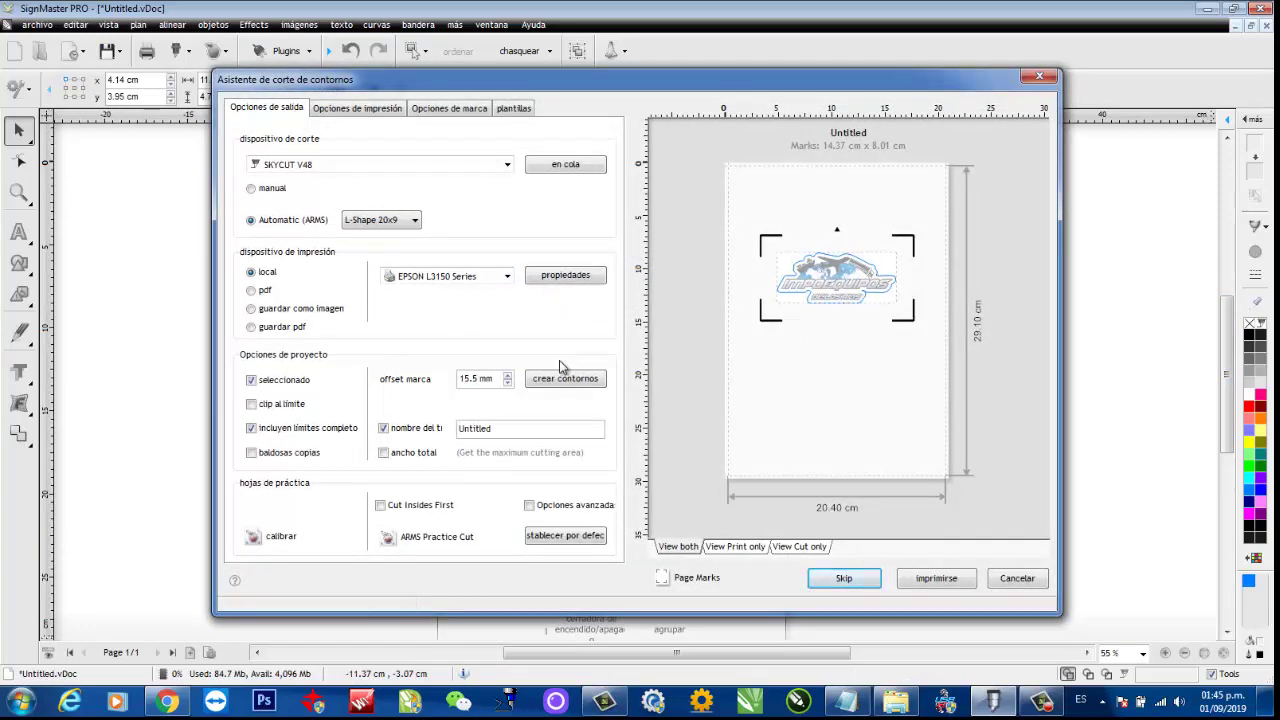
Enable tiled copies of the logo with 1 horizontal and 3 vertical copies
click(252, 454)
click(347, 508)
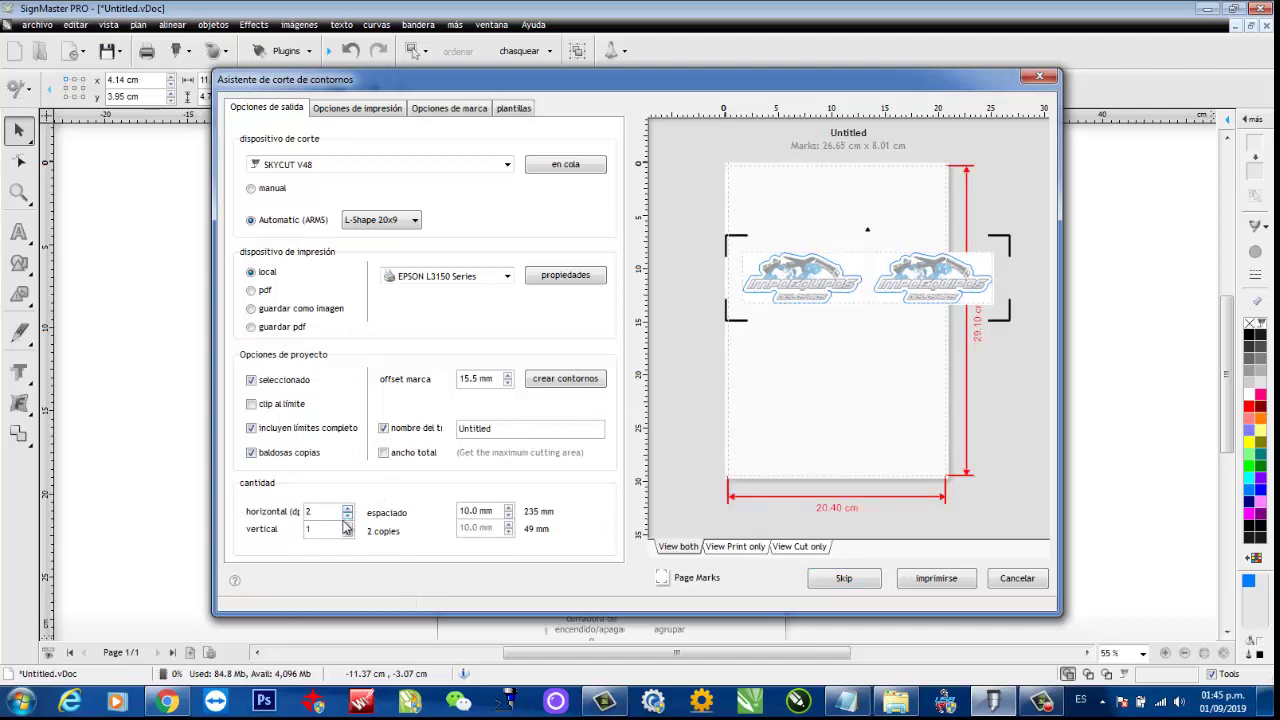
click(347, 516)
click(347, 525)
click(347, 525)
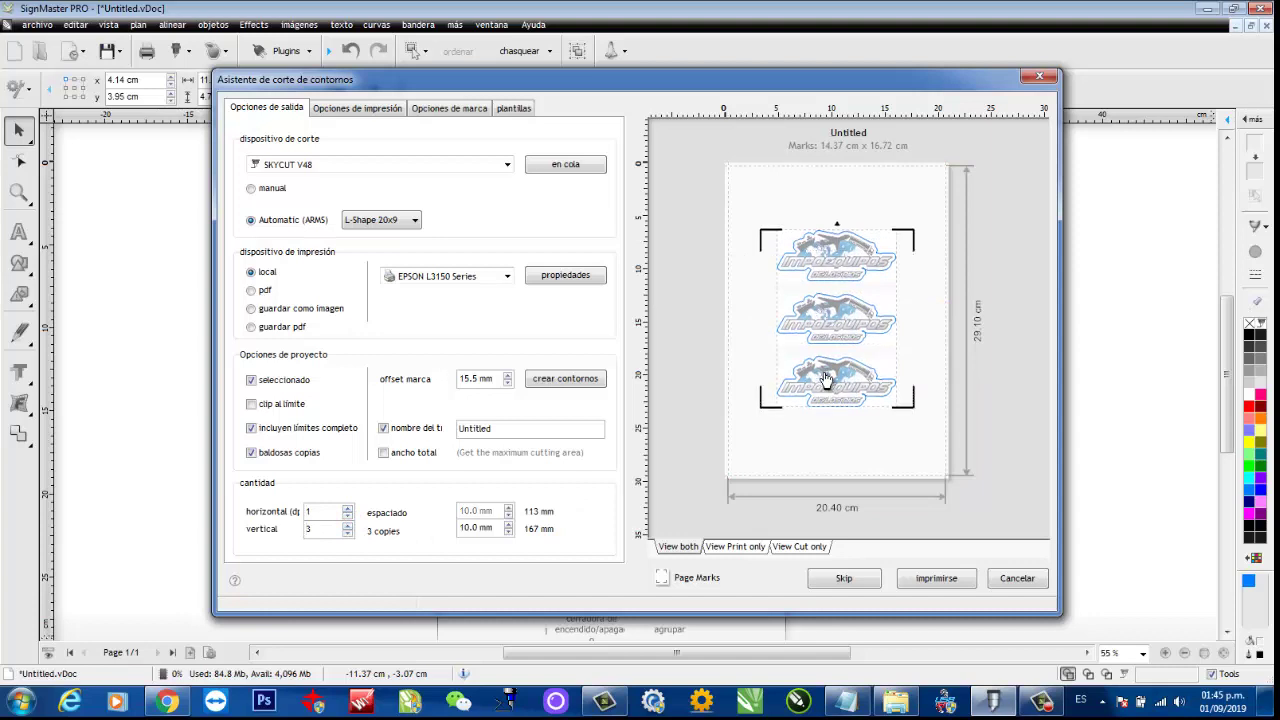
click(568, 381)
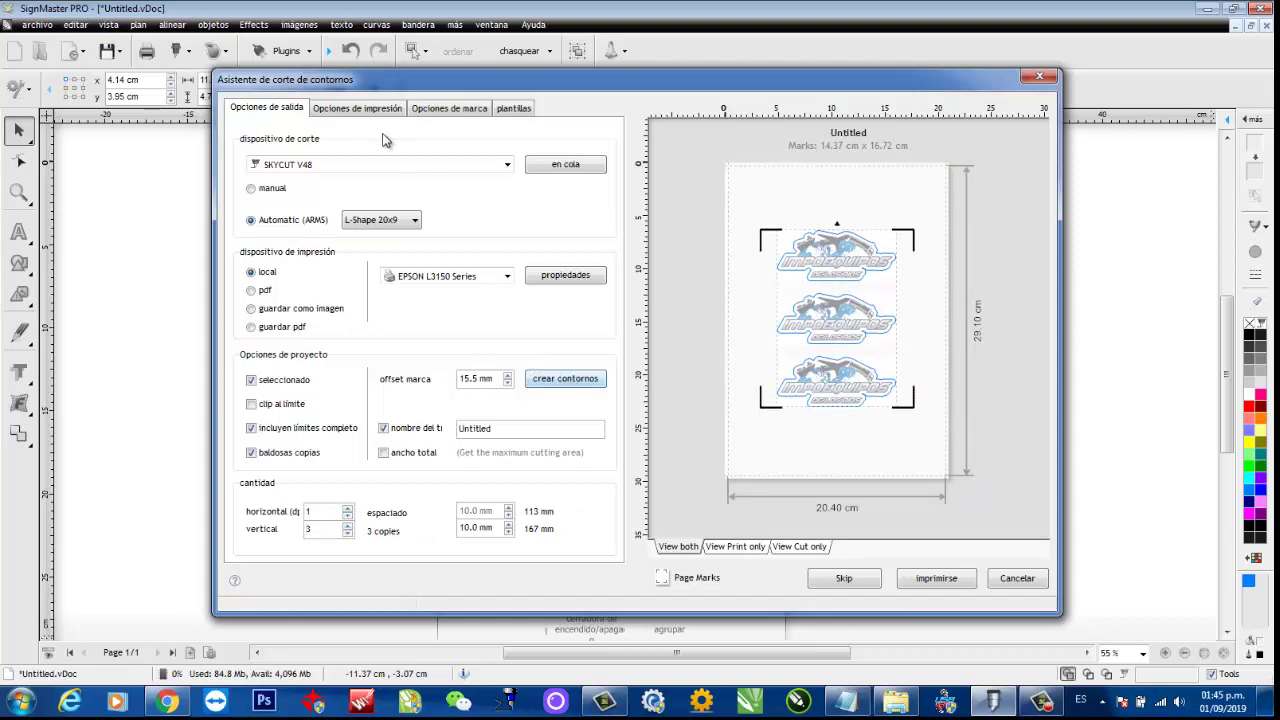
Define the registration marks by number, with 1 horizontal and 2 vertical marks
click(452, 109)
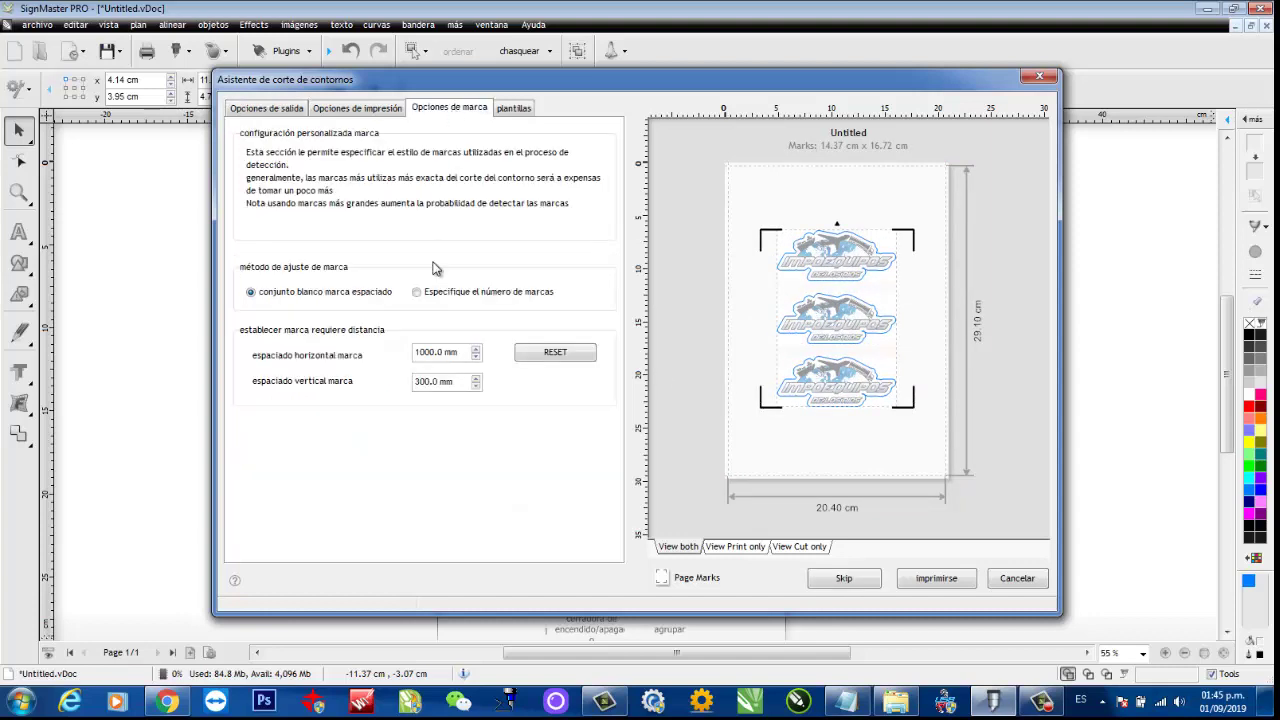
click(417, 293)
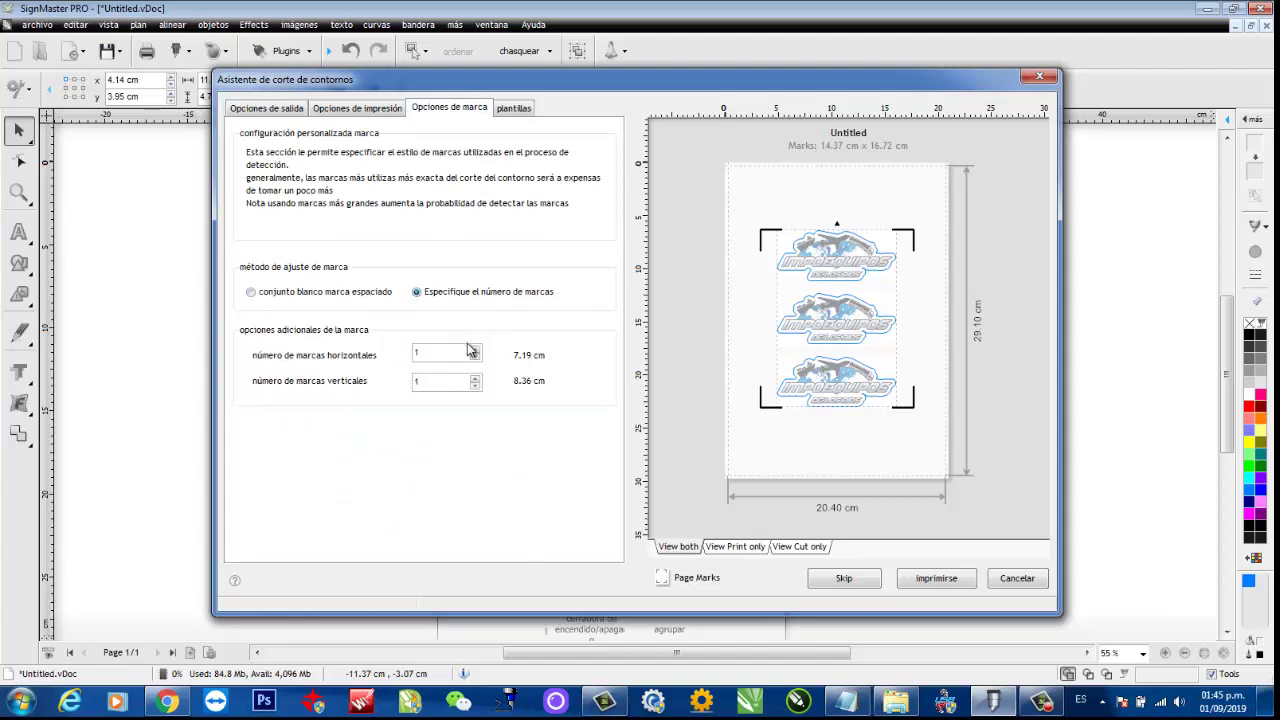
click(476, 357)
click(477, 378)
click(477, 379)
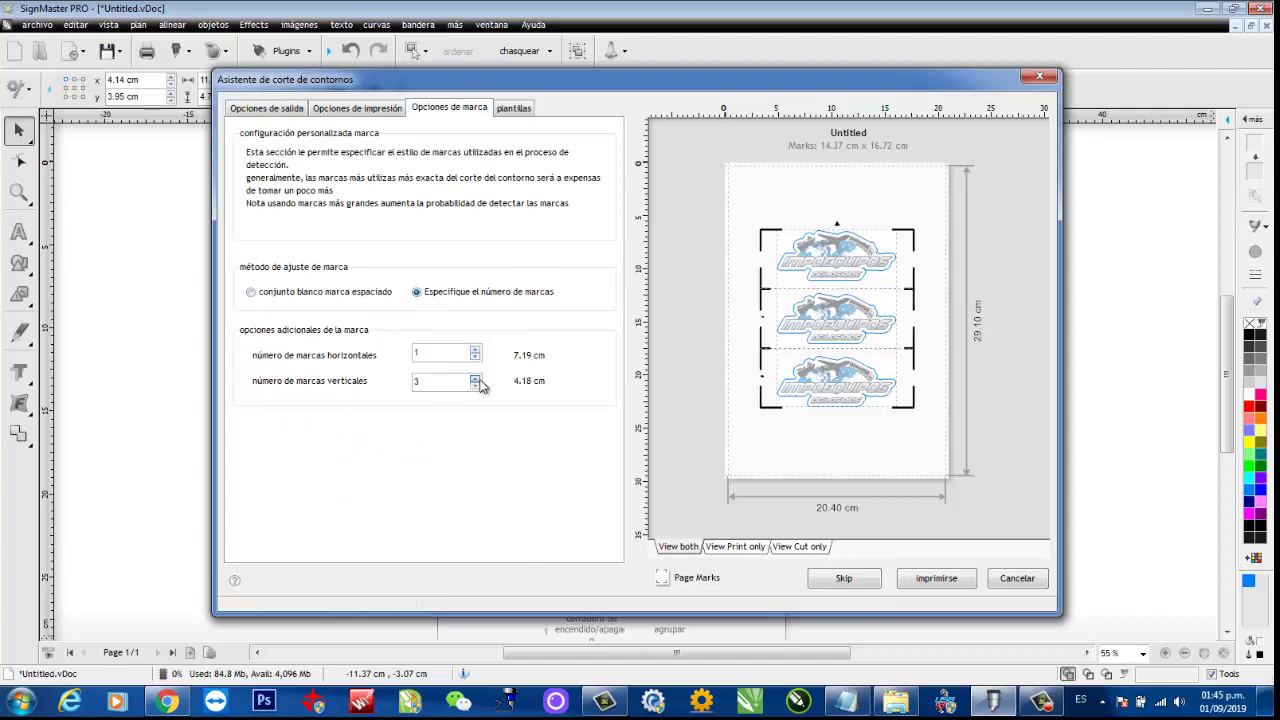
click(476, 386)
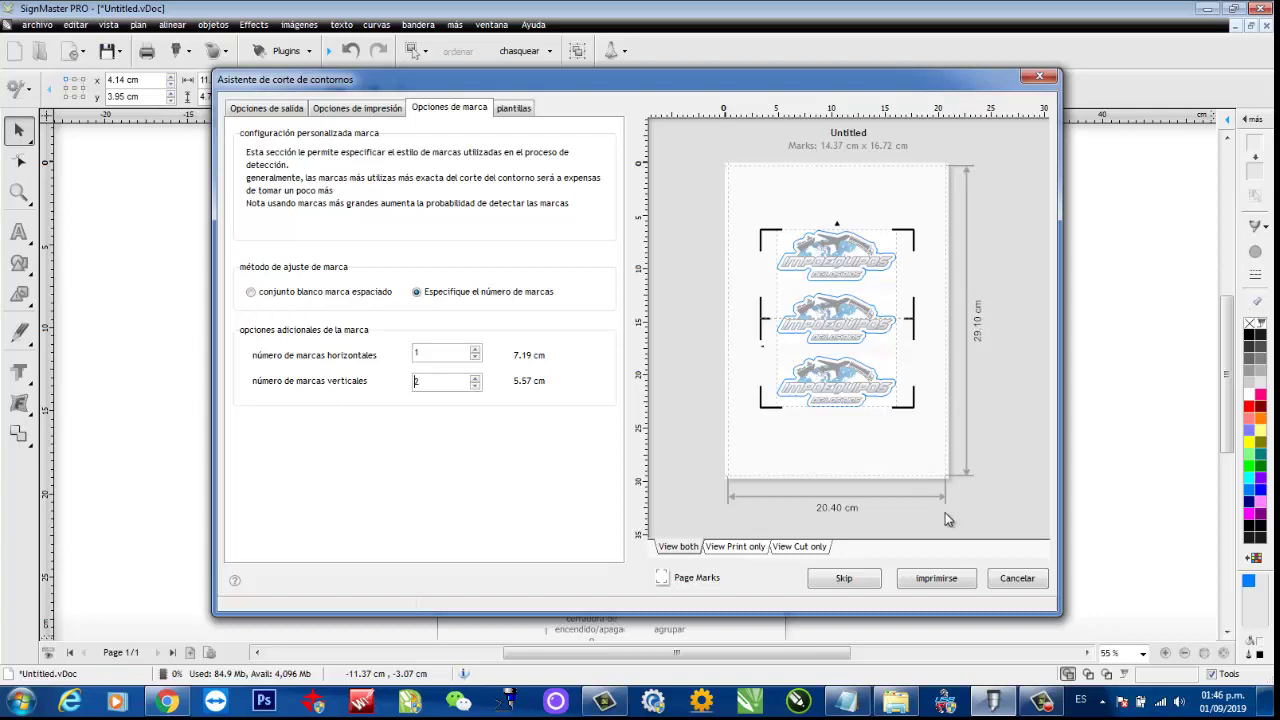
Print the tiled logos with their registration marks on the local EPSON L3150 Series printer
click(267, 110)
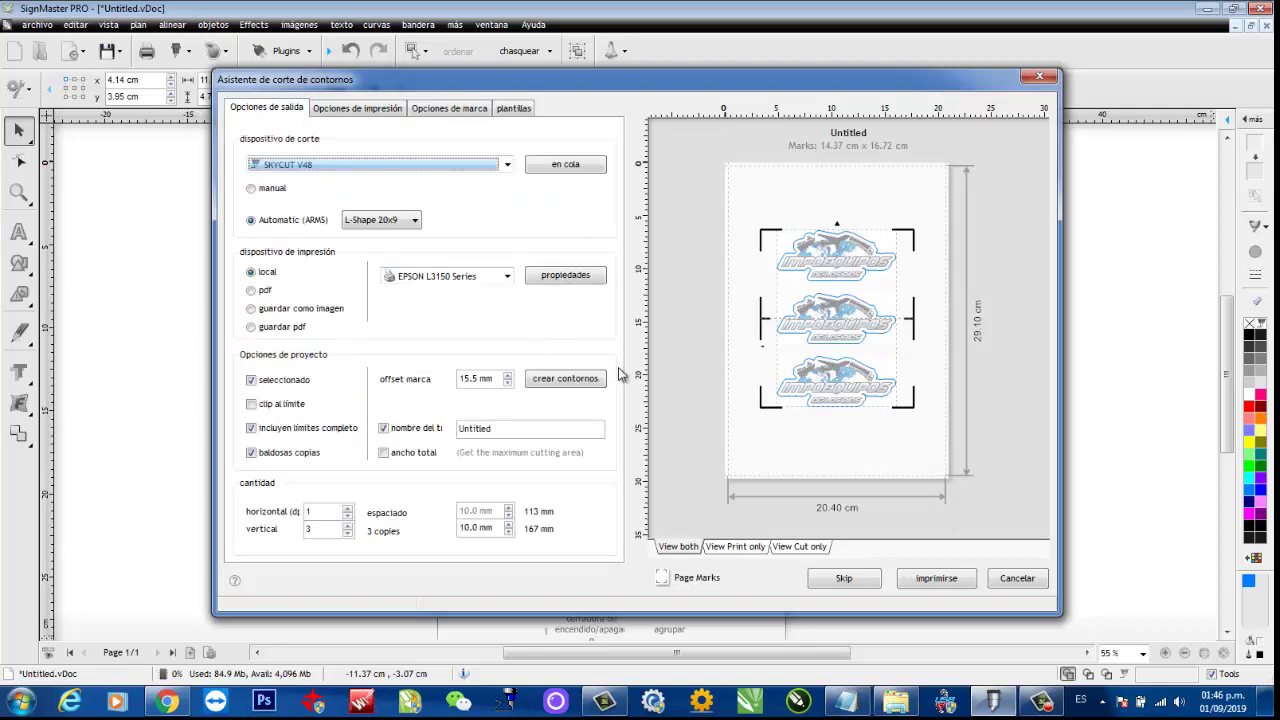
click(962, 580)
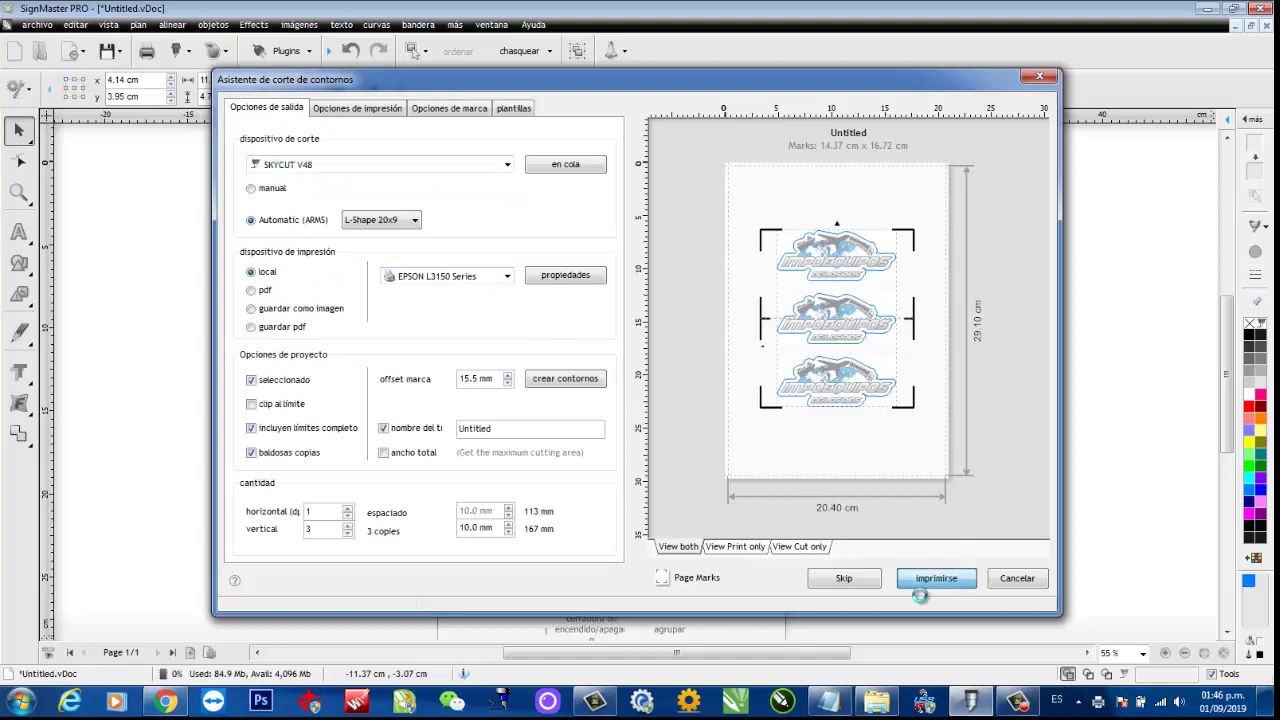
click(257, 315)
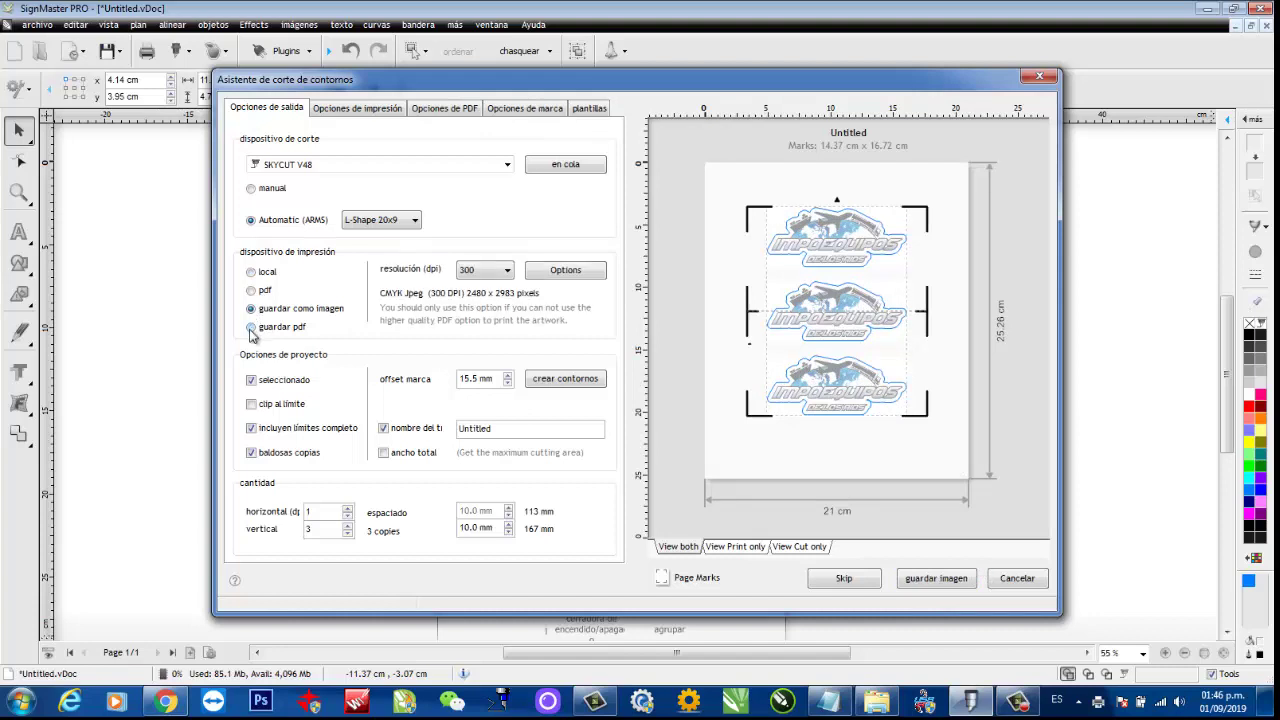
click(251, 327)
click(251, 272)
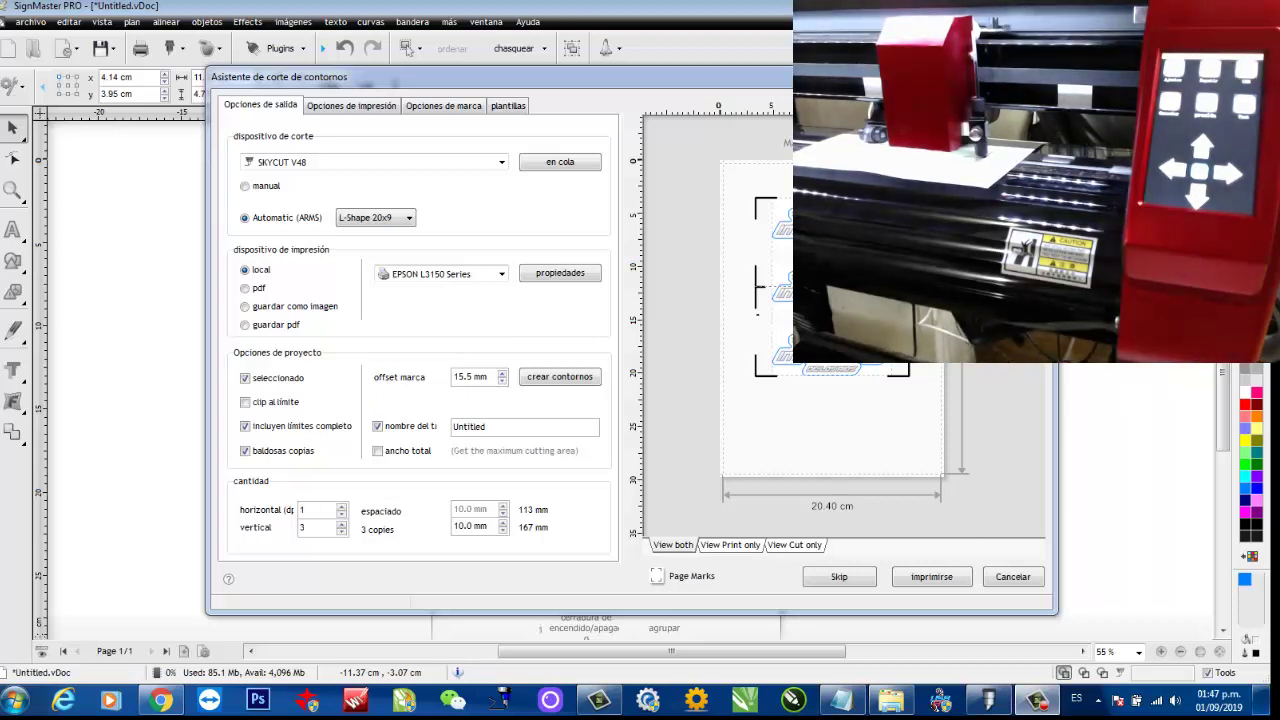
Skip printing, start the cut on the SKYCUT V48 and accept the mark alignment orientation to send the contour job
click(869, 580)
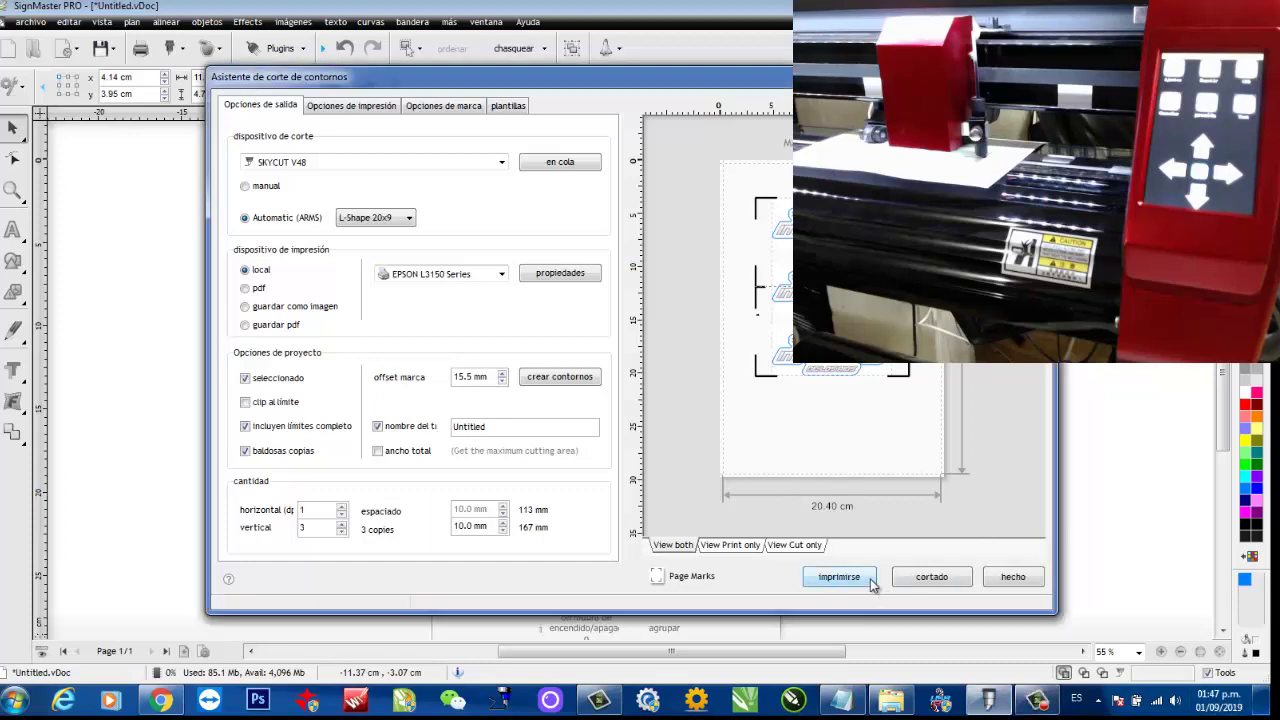
click(931, 577)
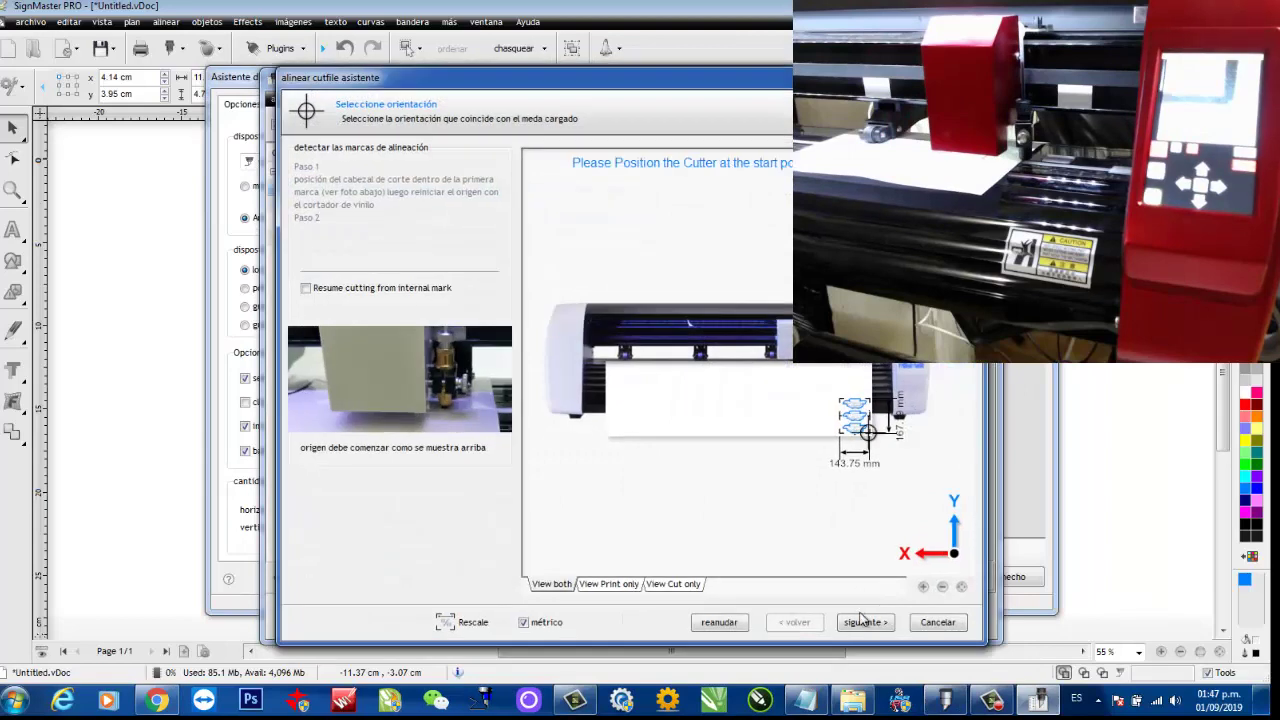
click(863, 622)
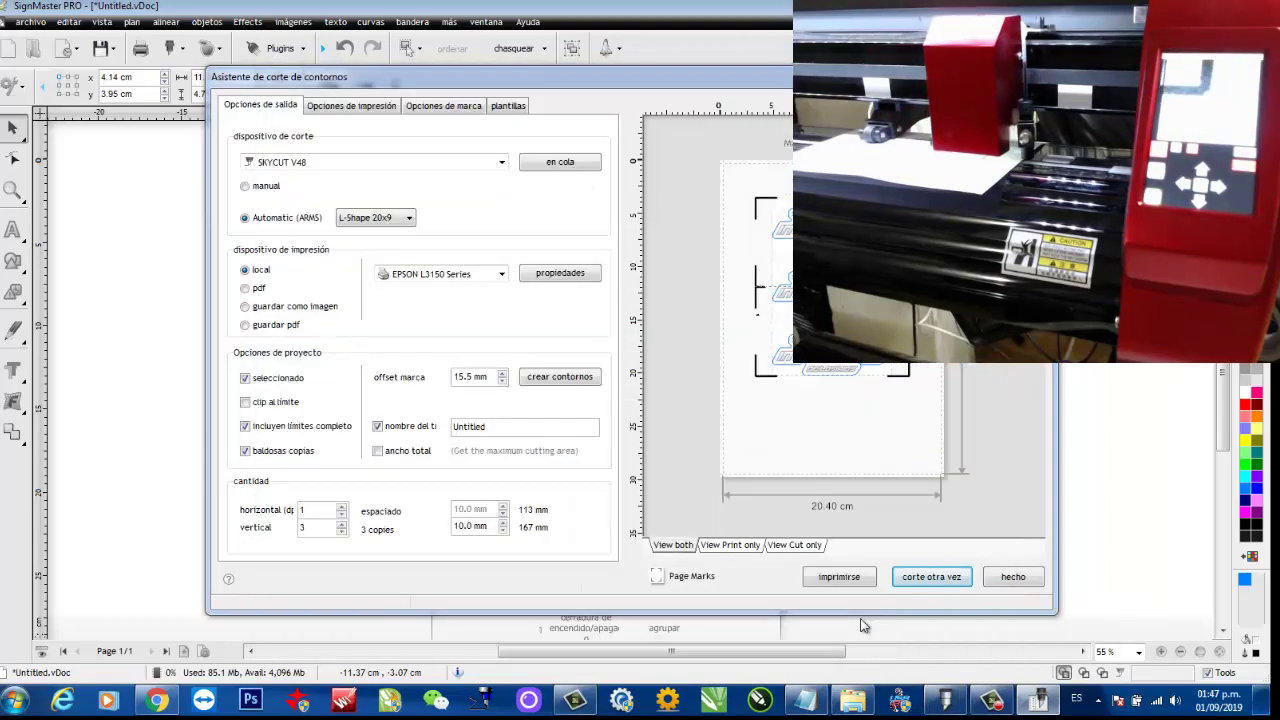